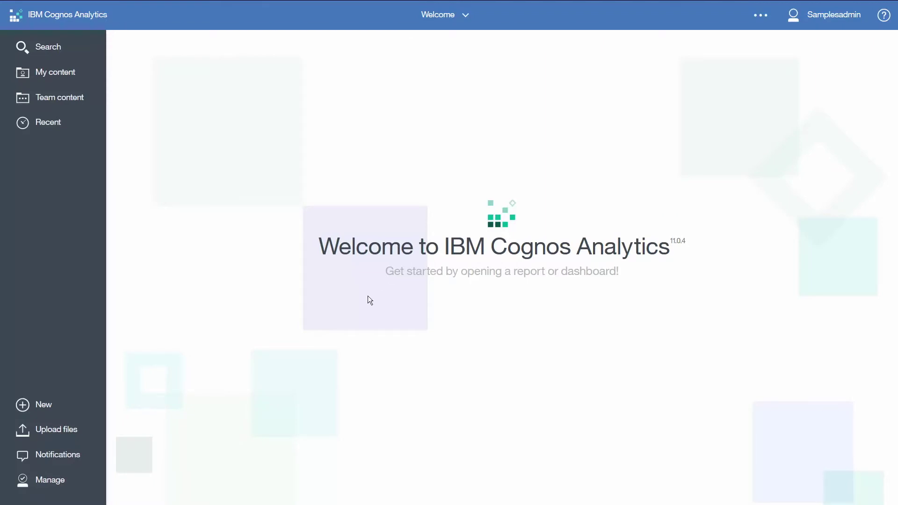
Step: Open the New menu listing the report, dashboard, story and data module options
click(44, 405)
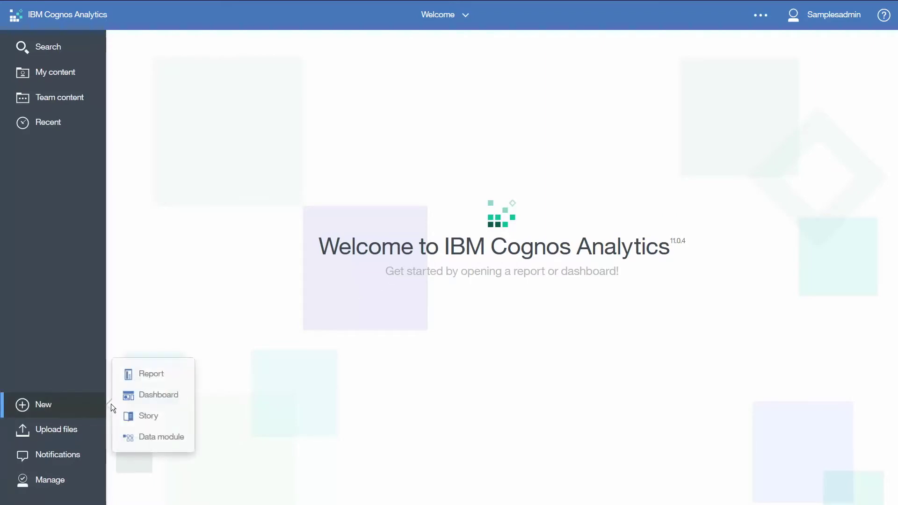
Step: Create a freeform story and add the Customer analysis data source from Samples > Data
click(149, 416)
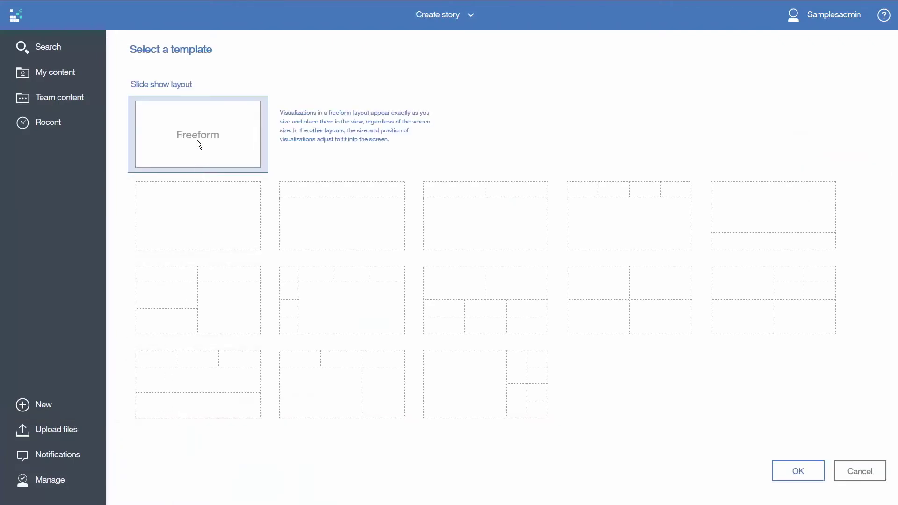
click(790, 470)
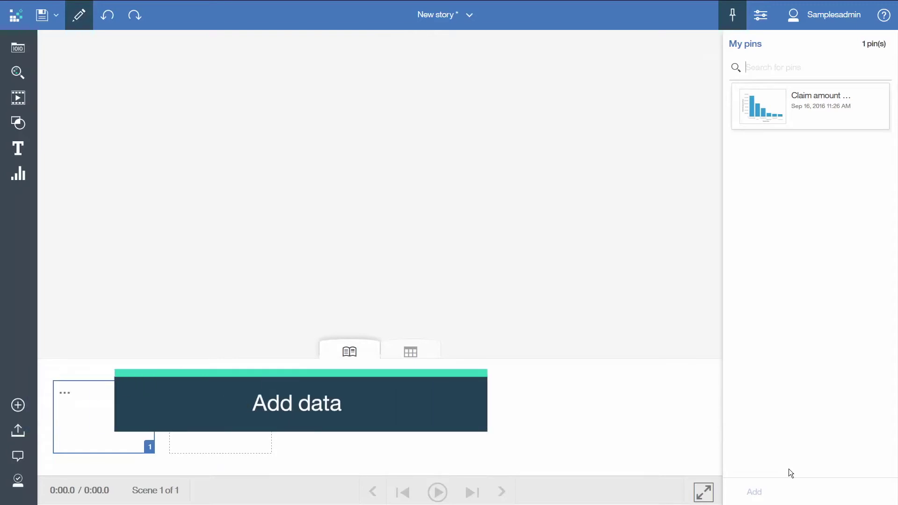
click(18, 47)
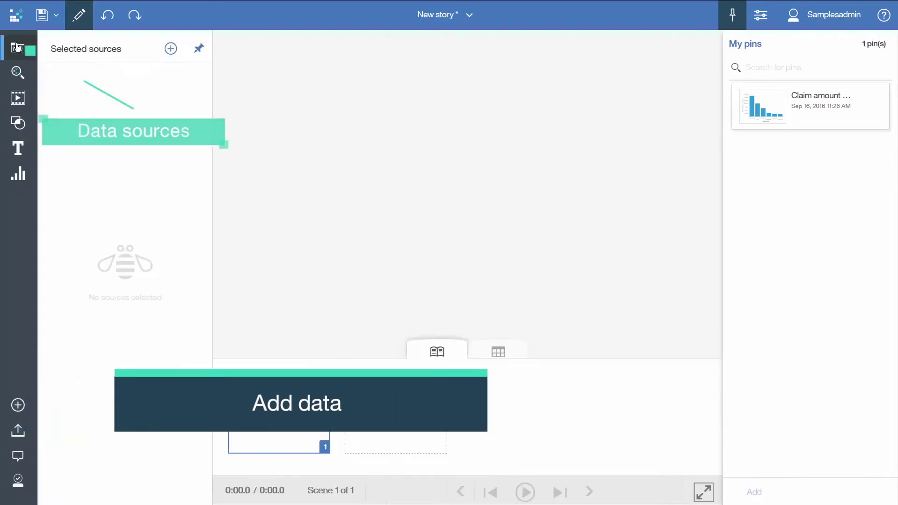
click(171, 50)
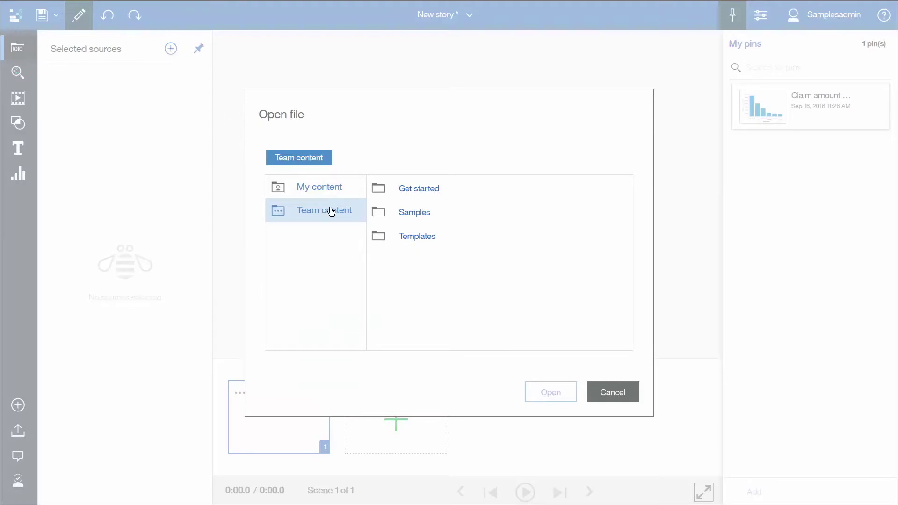
click(411, 214)
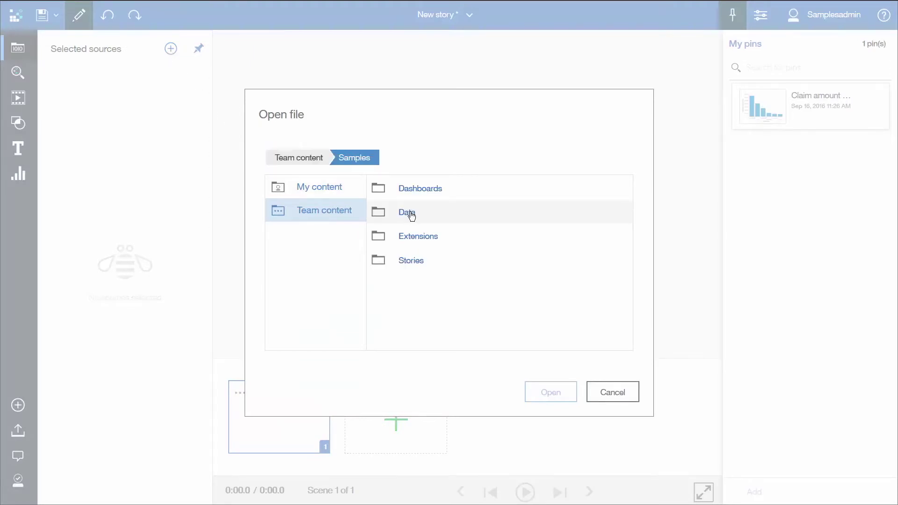
click(411, 214)
click(412, 190)
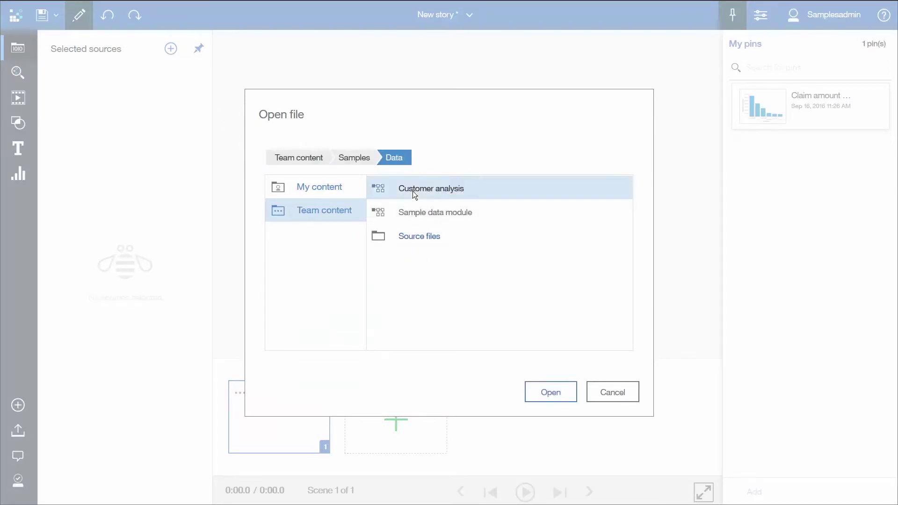
click(550, 392)
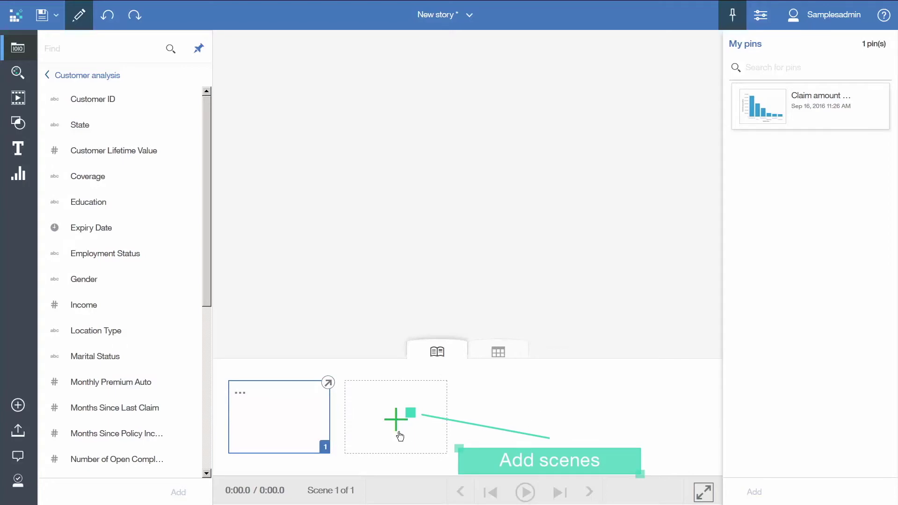
Step: Add two more scenes to the story using the default template
click(395, 424)
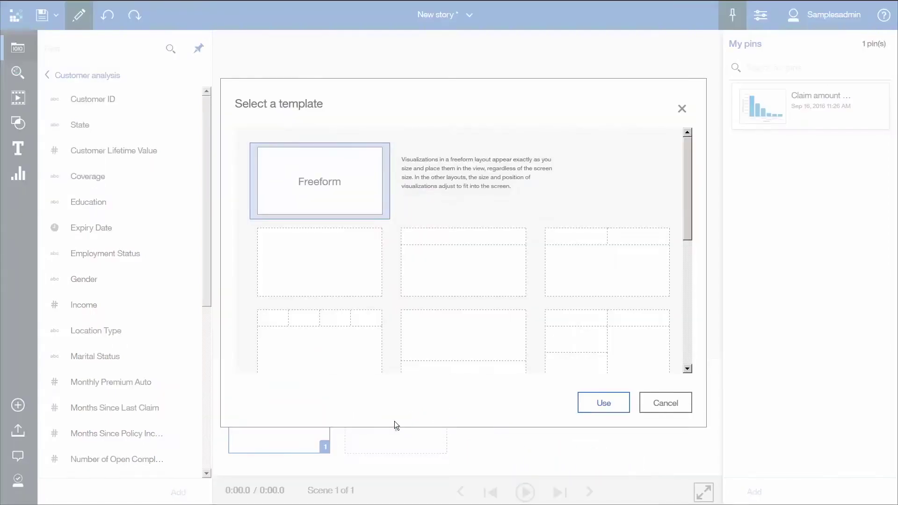
click(603, 402)
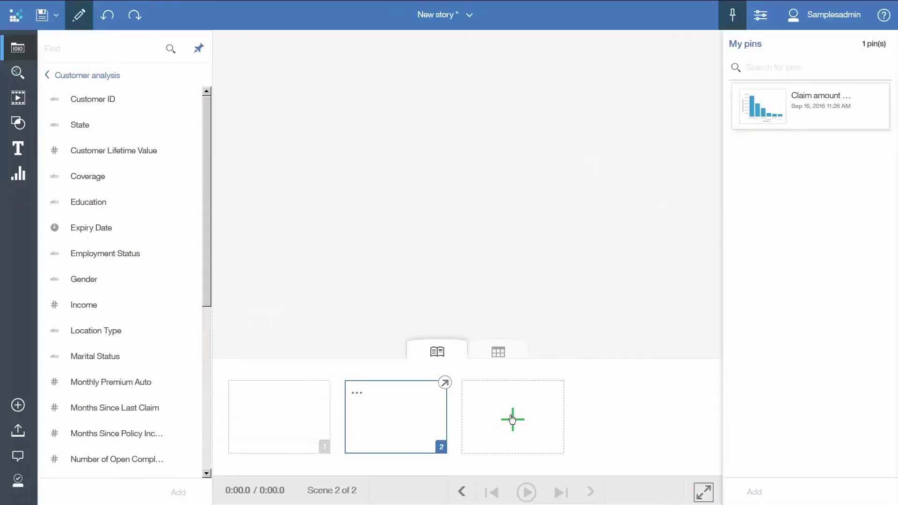
click(512, 418)
click(601, 403)
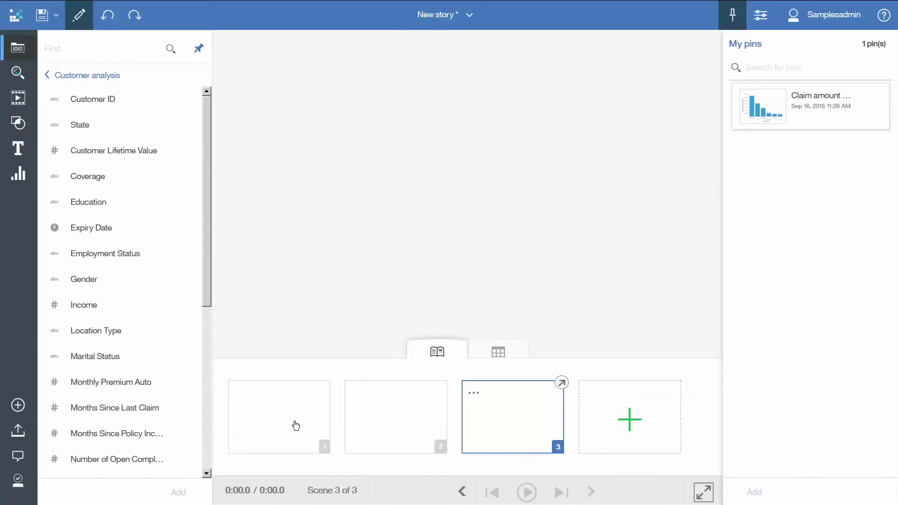
Step: Rename the first scene to Introduction
click(293, 422)
click(242, 395)
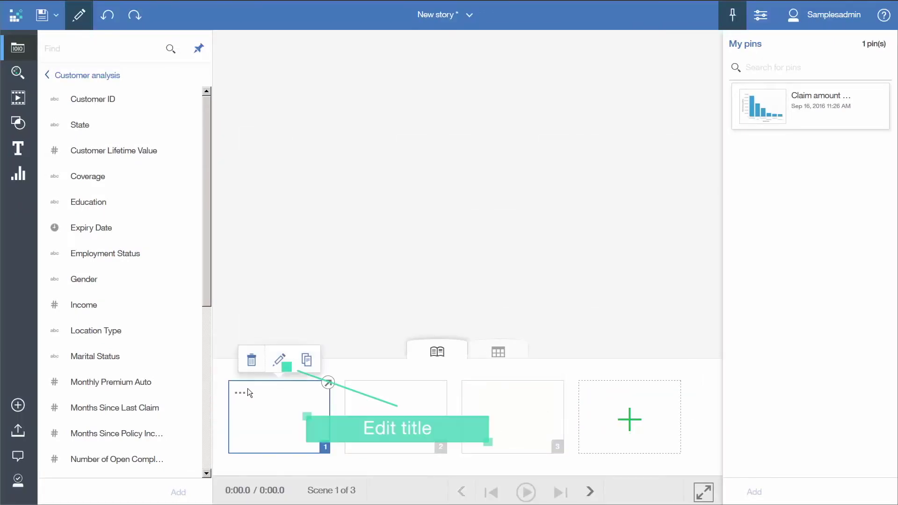
click(283, 363)
text(Introduction)
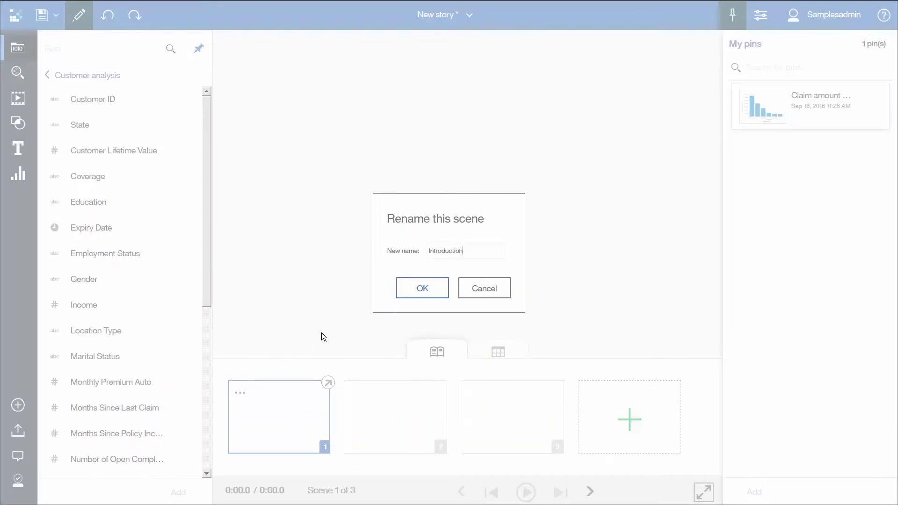
key(ctrl+a)
click(421, 293)
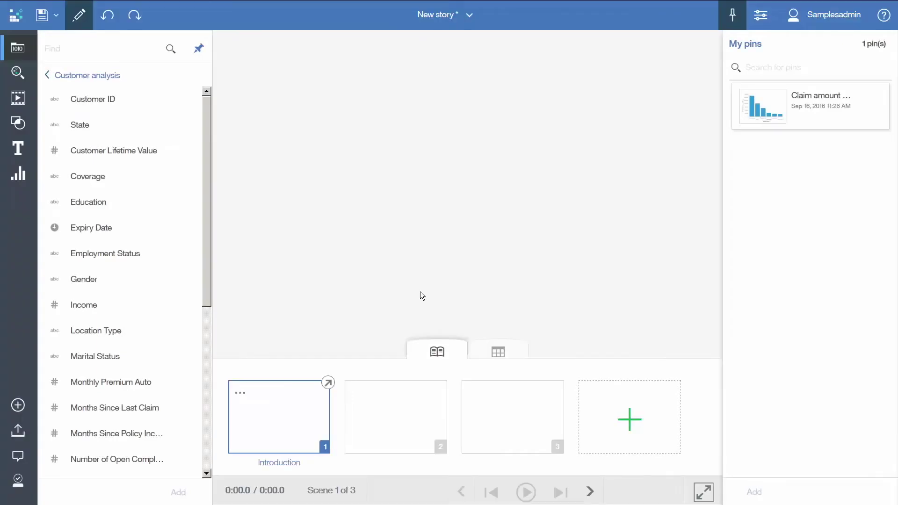
Step: Rename the second scene to Body
click(388, 409)
click(357, 394)
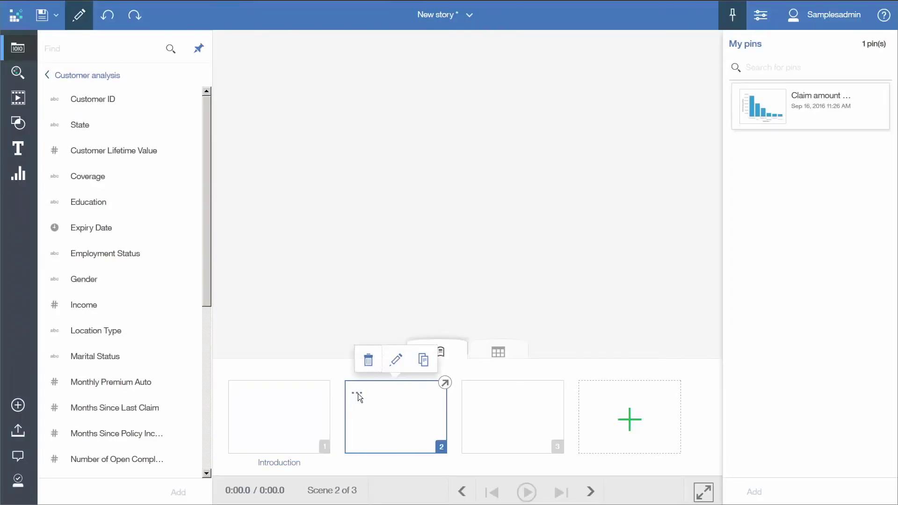
click(395, 359)
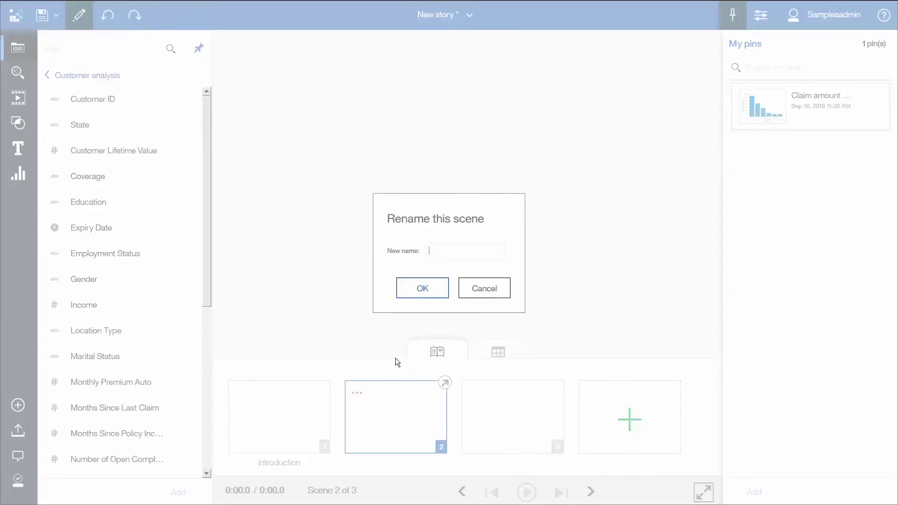
text(Body)
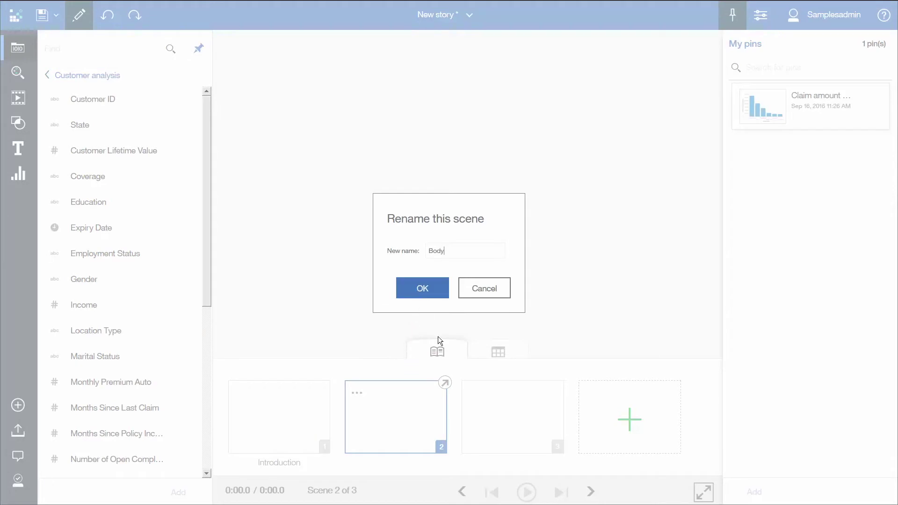
click(415, 288)
Step: Rename the third scene to Conclusion and return to the Introduction scene
click(472, 398)
click(474, 393)
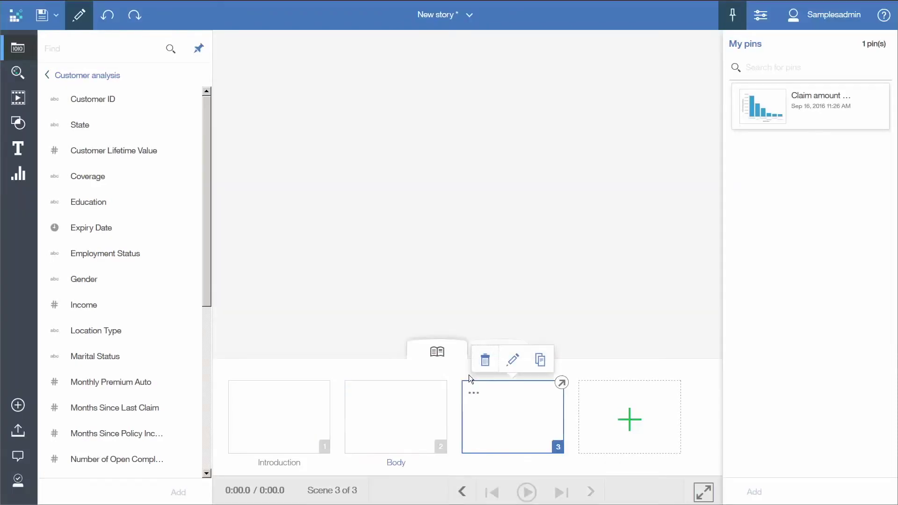
click(512, 359)
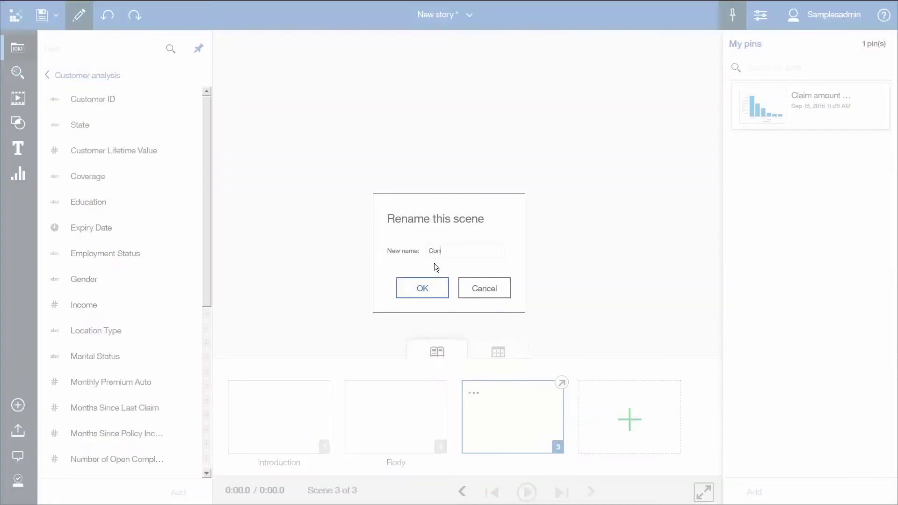
text(Conclusion)
click(434, 289)
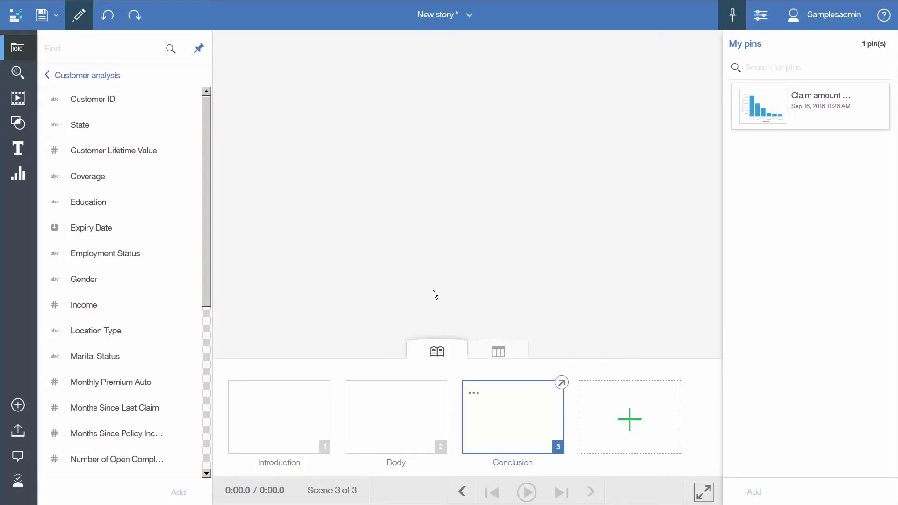
click(279, 415)
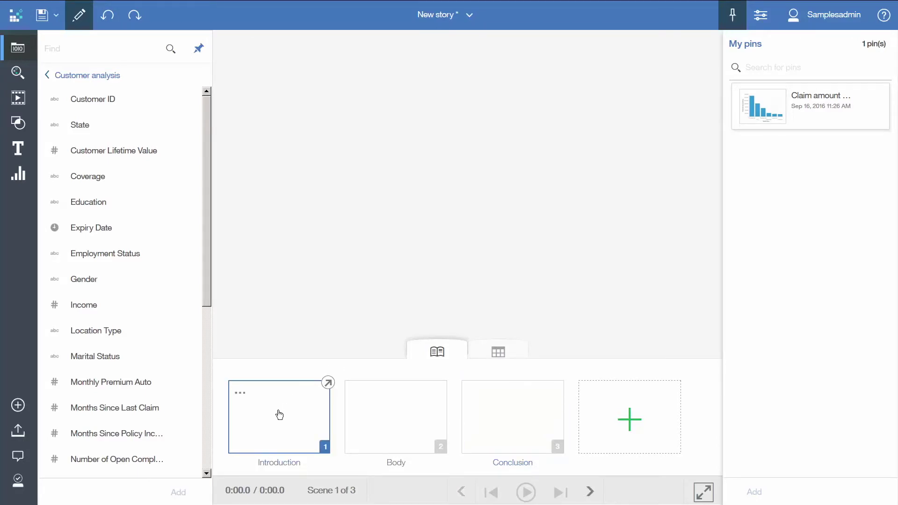
Step: Add a Title text box reading 'Introduction' at the top of the Introduction scene
click(18, 152)
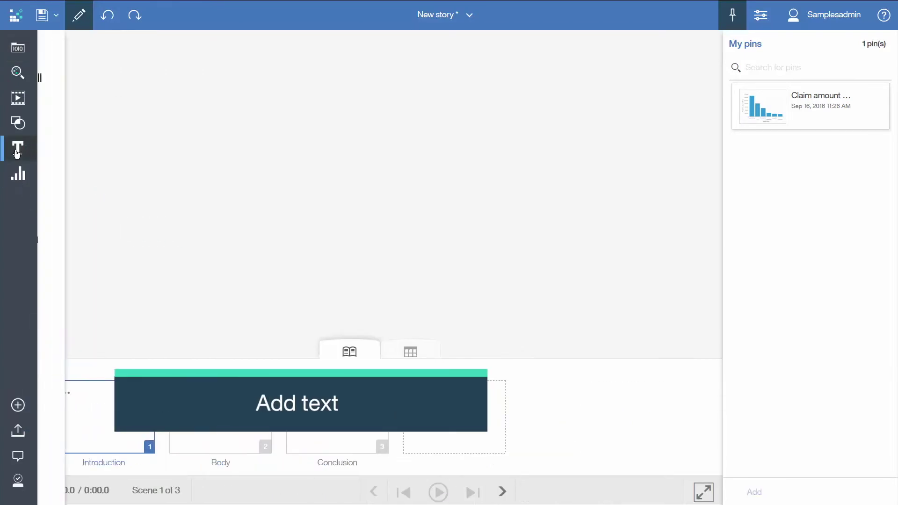
drag(60, 48, 391, 42)
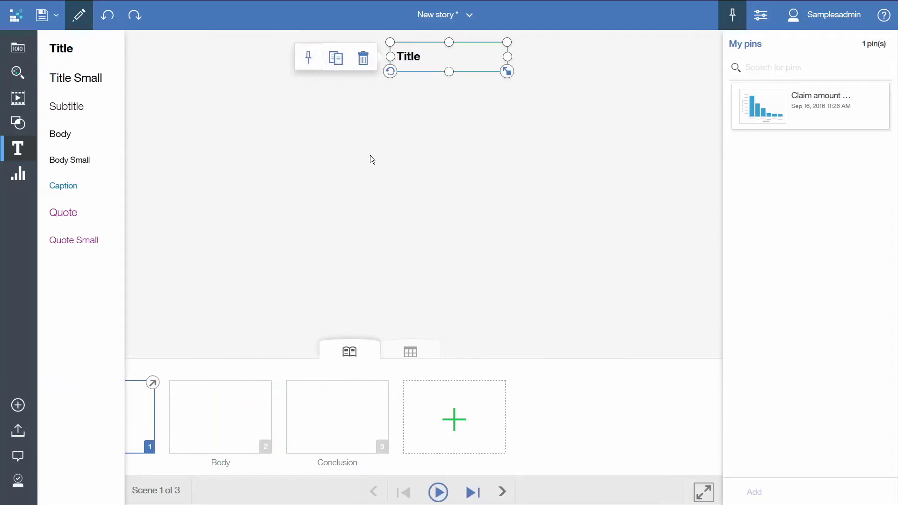
double_click(408, 58)
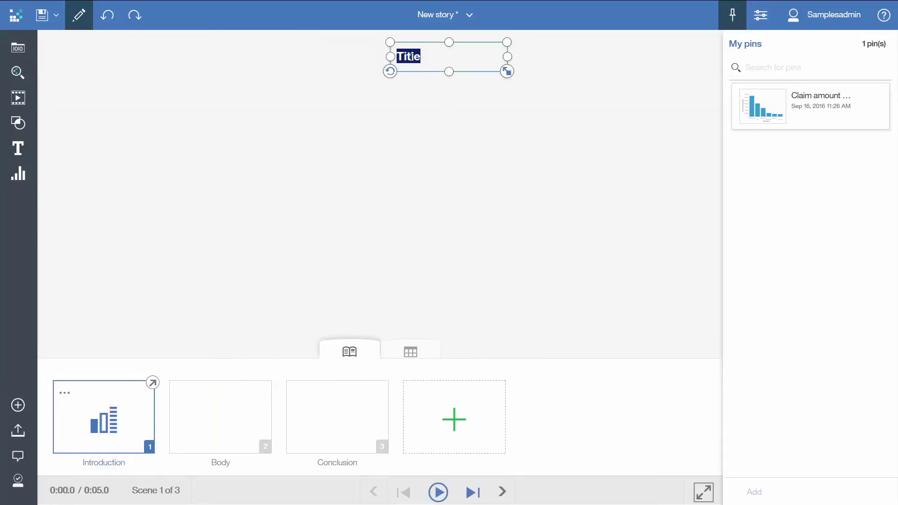
text(Introduction)
click(405, 100)
Step: Duplicate the title into the Conclusion scene and change its text to 'Conclusion'
click(411, 63)
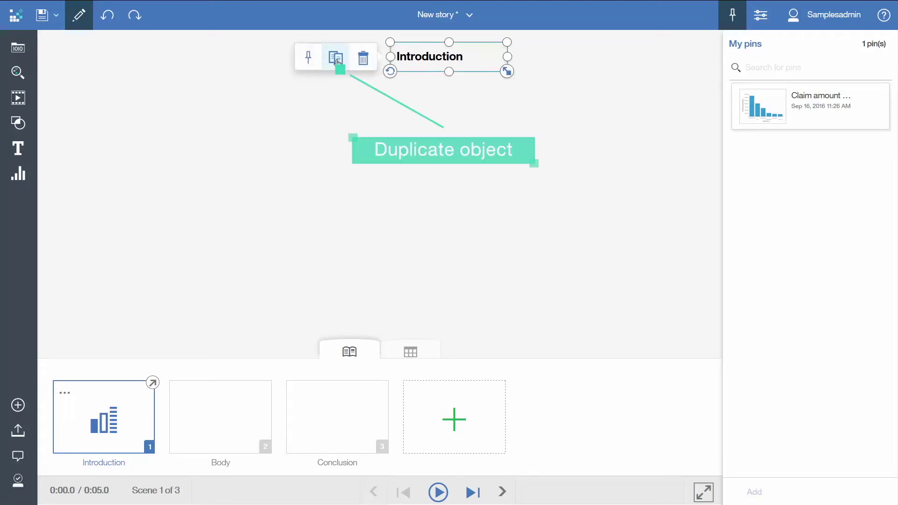
click(337, 60)
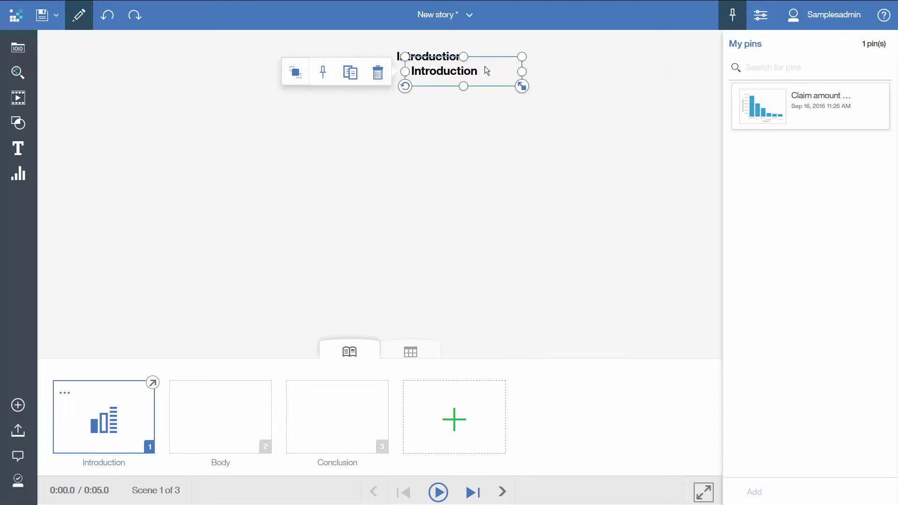
drag(484, 66, 341, 414)
click(341, 415)
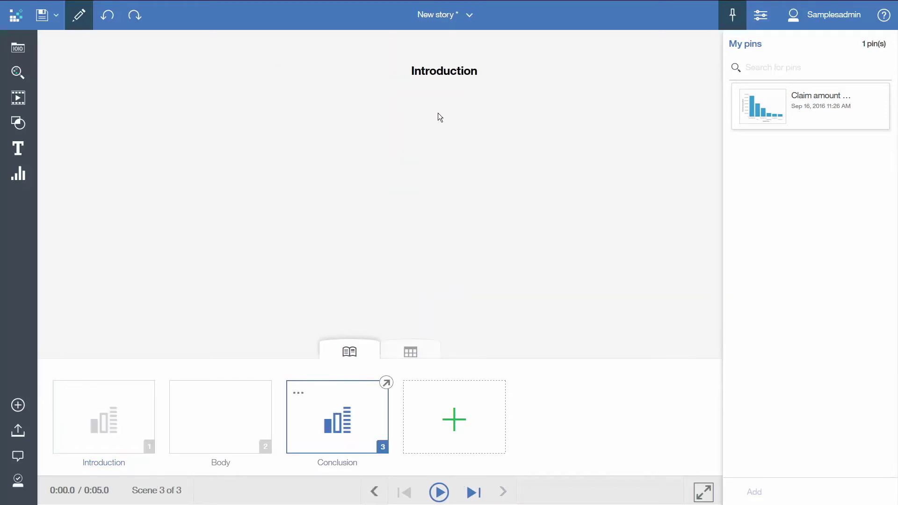
double_click(435, 72)
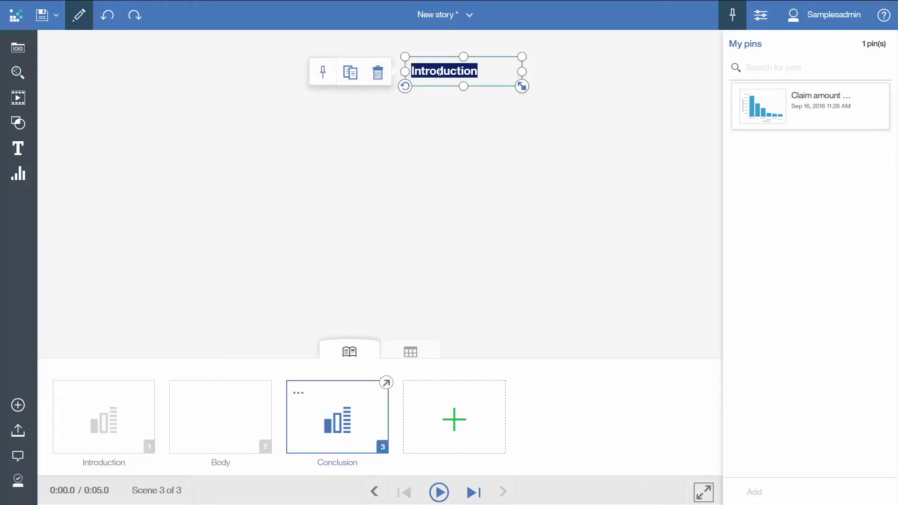
text(Conclusion)
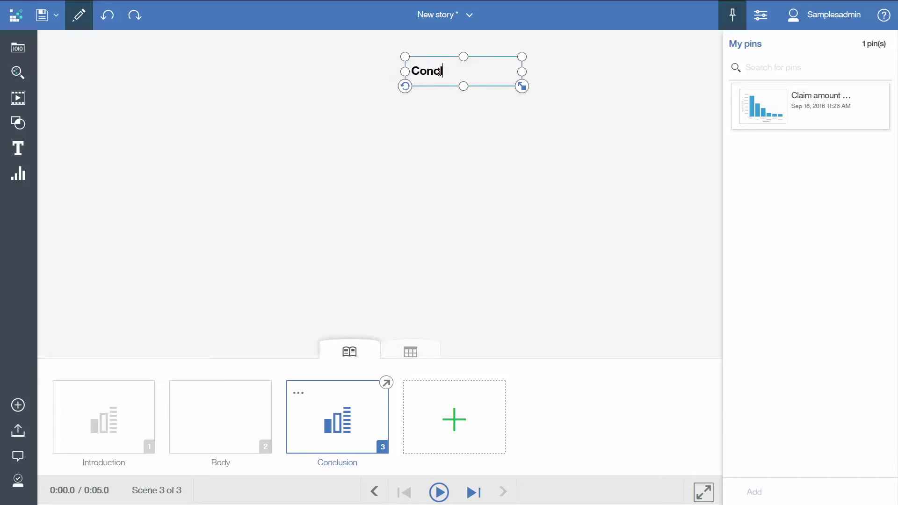
click(438, 134)
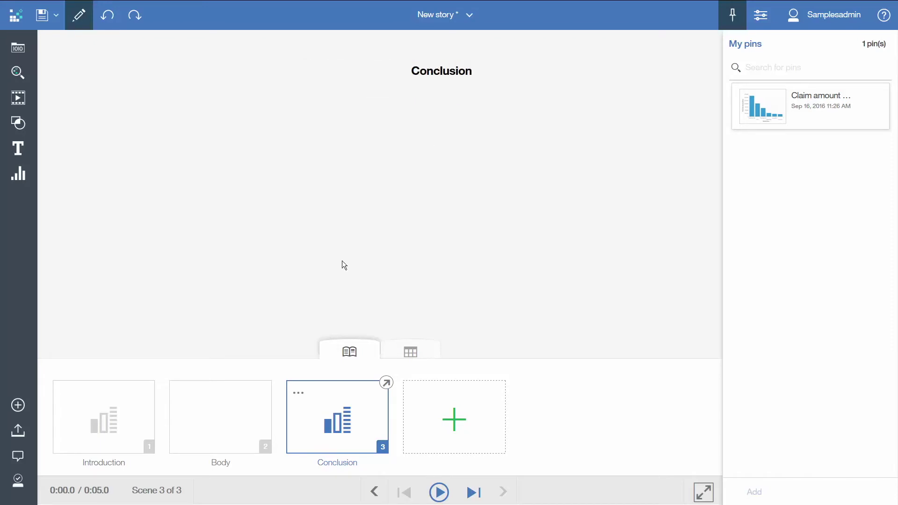
click(226, 407)
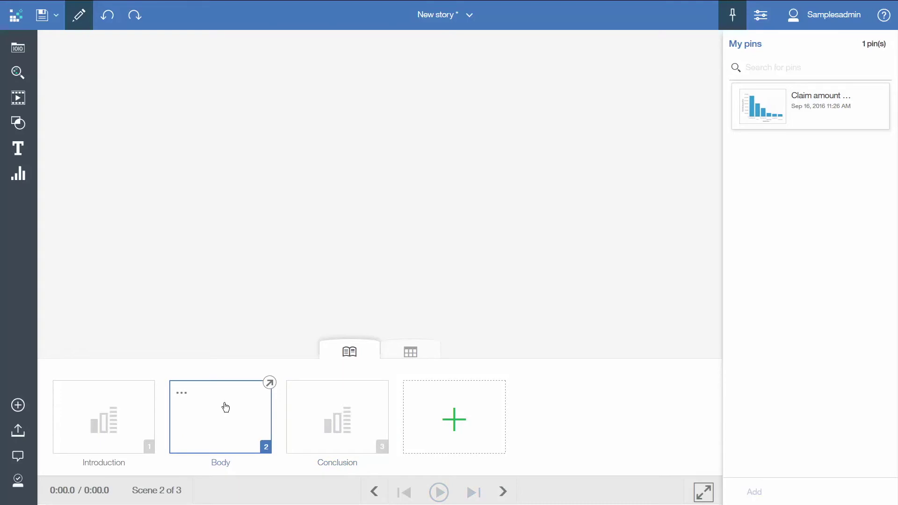
Step: Drag the State field from Customer analysis onto the Body scene to list the five states
click(18, 49)
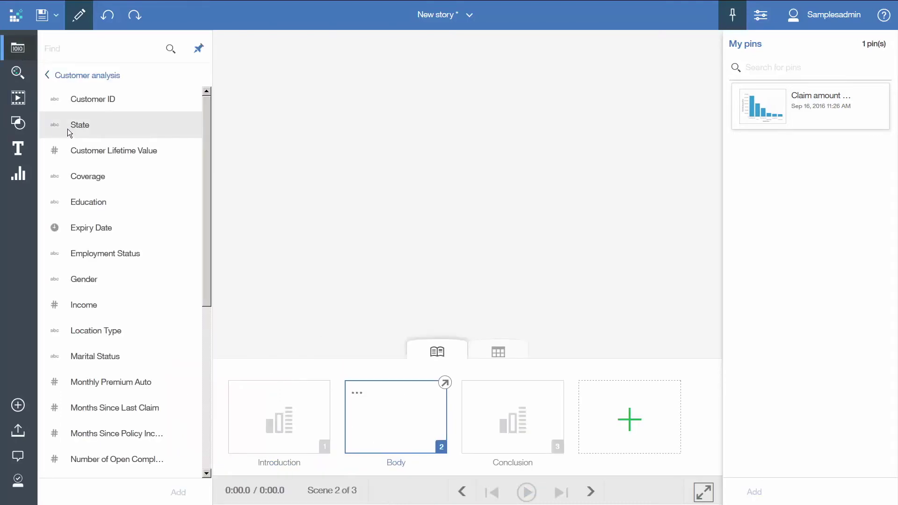
drag(67, 128, 221, 41)
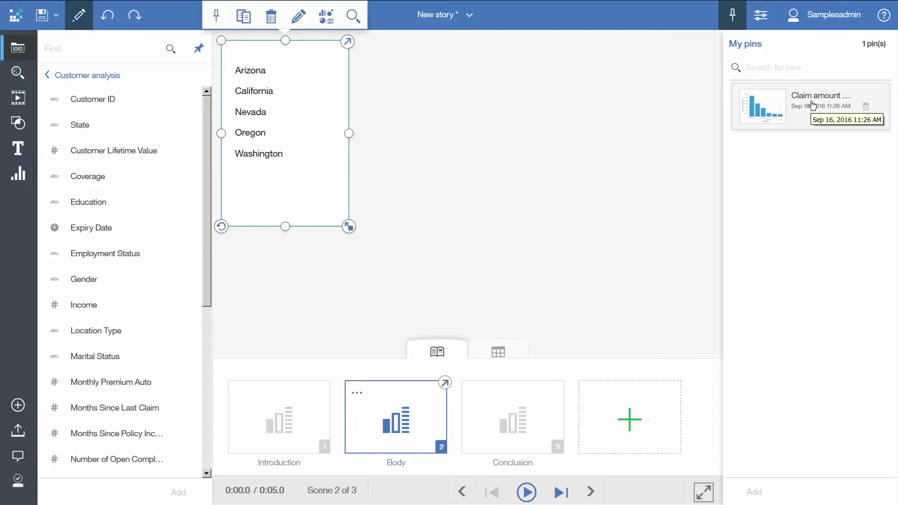
Step: Place the pinned Claim amount chart and move and heighten the State list beside it
click(755, 105)
drag(755, 105, 361, 41)
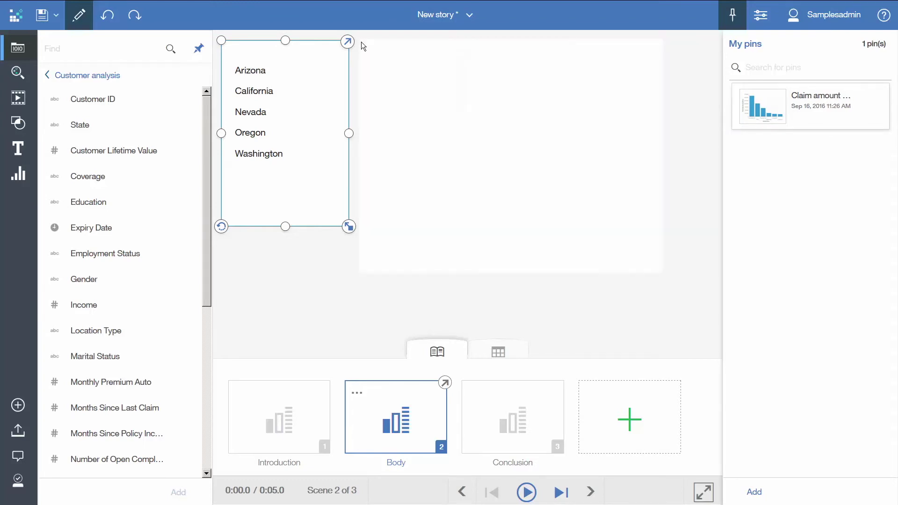
click(286, 229)
drag(286, 228, 290, 275)
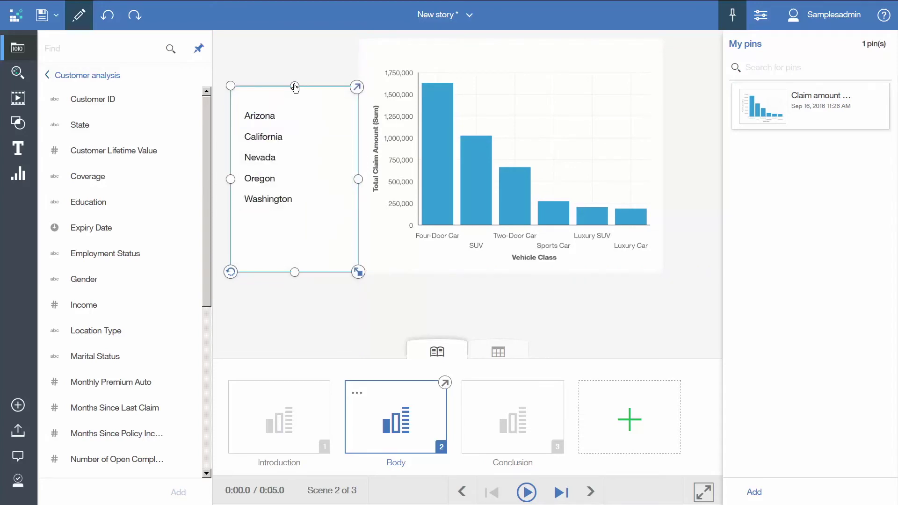
drag(294, 90, 296, 46)
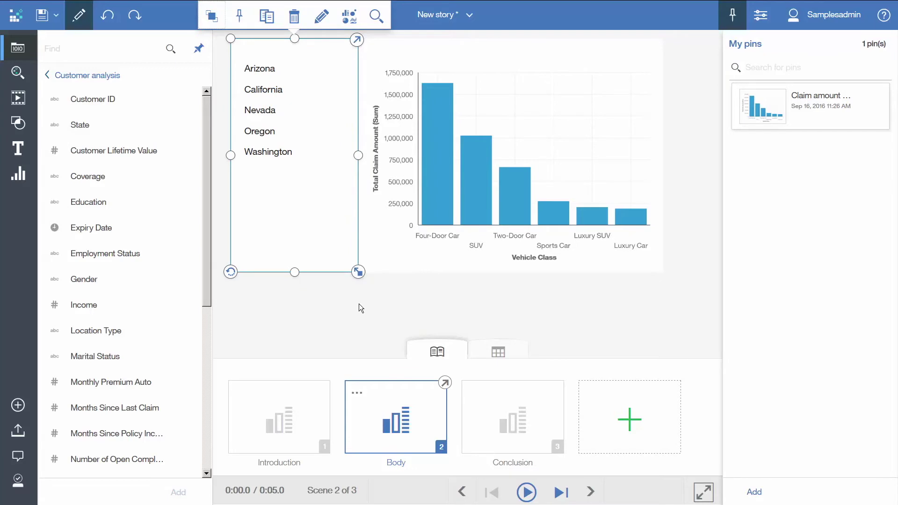
Step: Filter the chart through Arizona, California and Nevada, finishing on Oregon
click(269, 71)
click(268, 80)
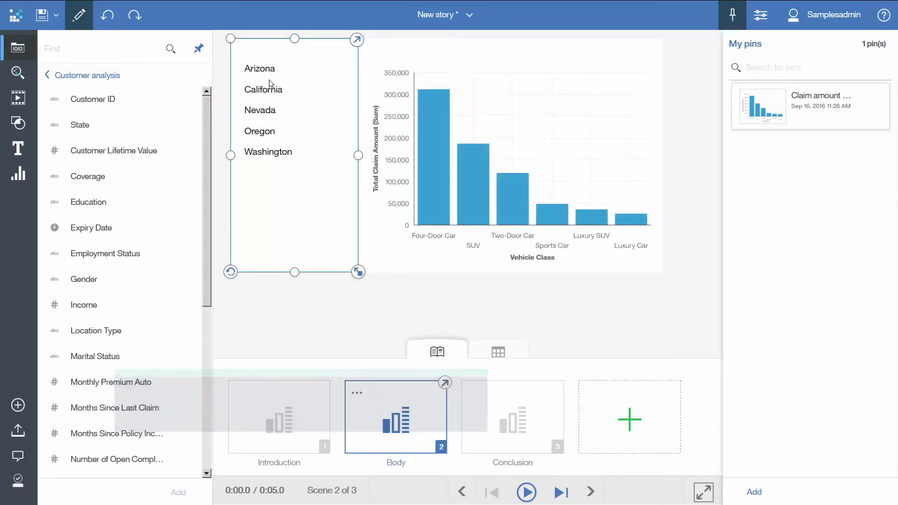
click(262, 115)
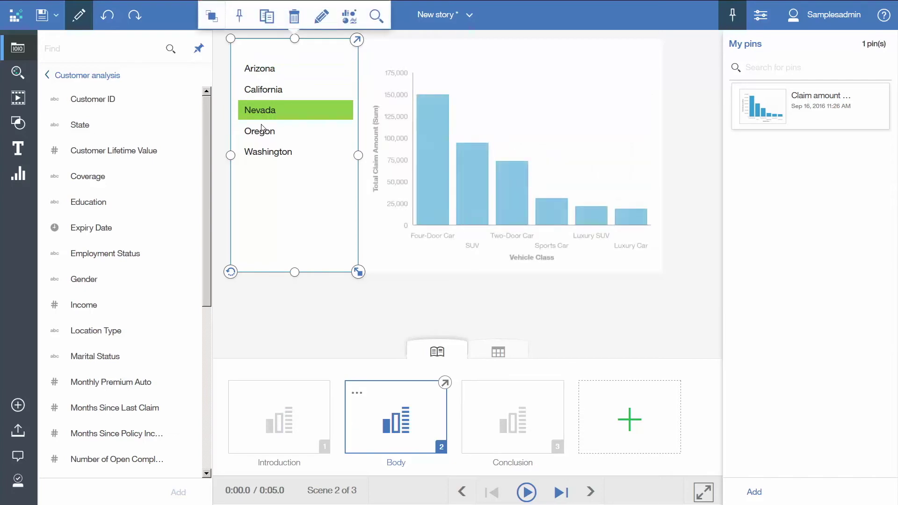
click(260, 132)
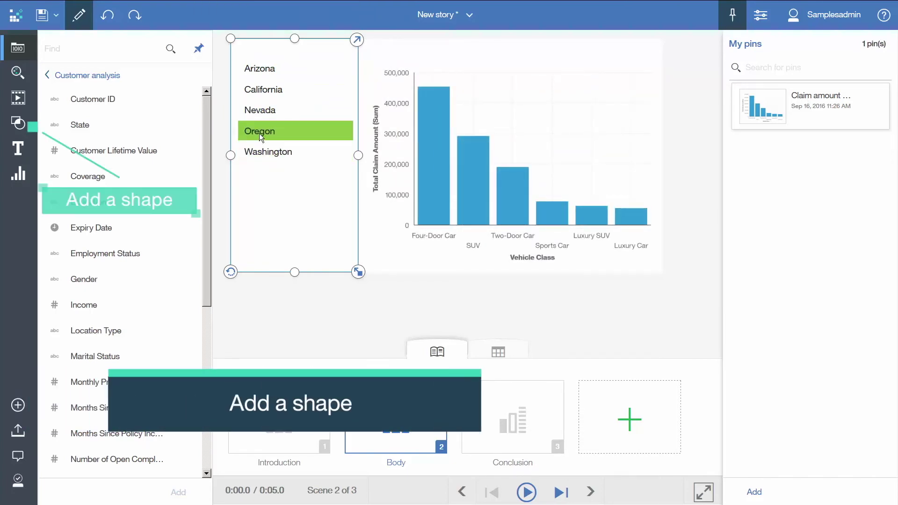
Step: Place a car shape over the upper right of the chart
click(259, 134)
click(18, 124)
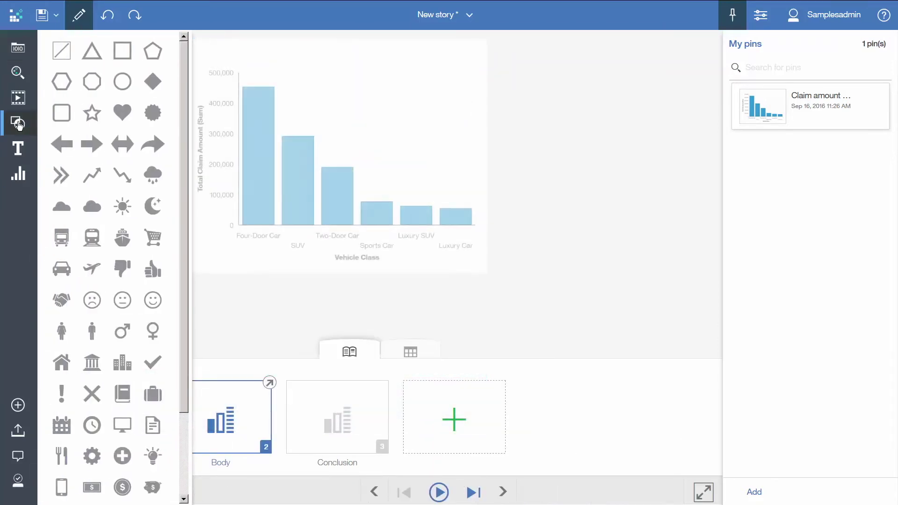
drag(66, 273, 381, 69)
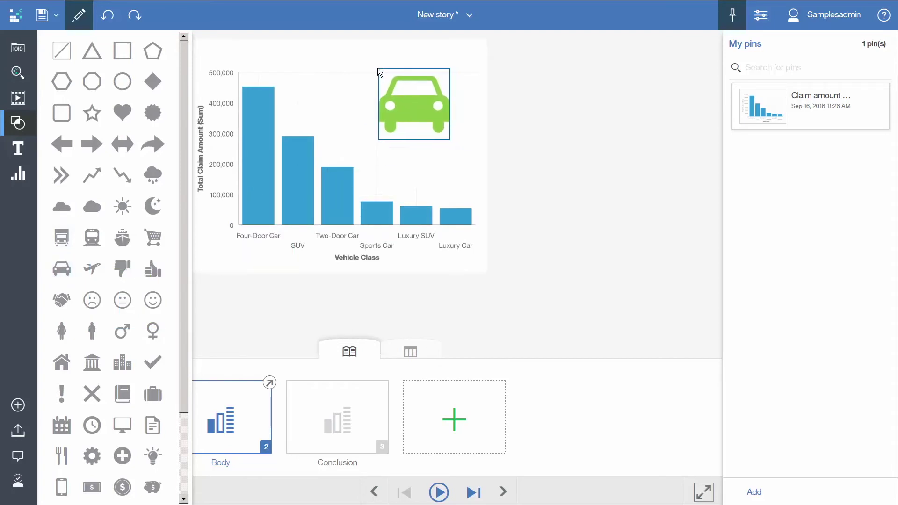
click(378, 70)
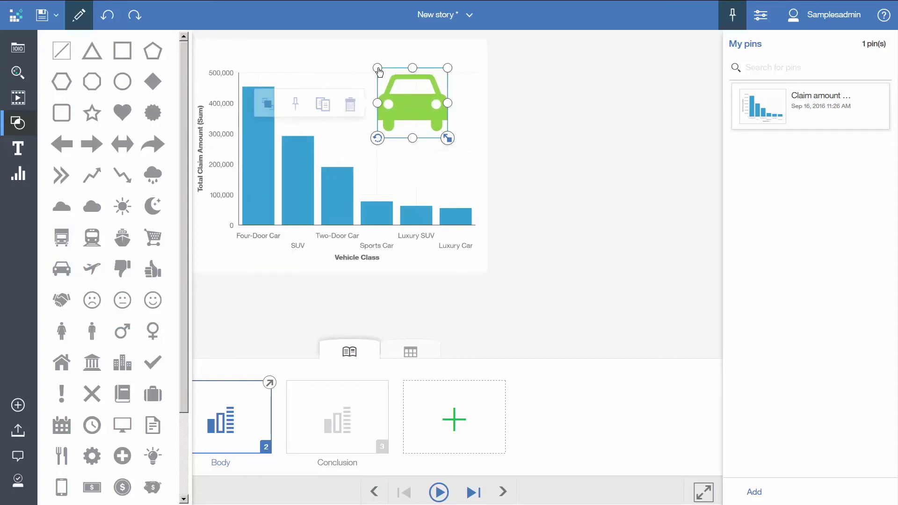
Step: Give the car a dark blue fill, light blue outline and 50% opacity
click(762, 15)
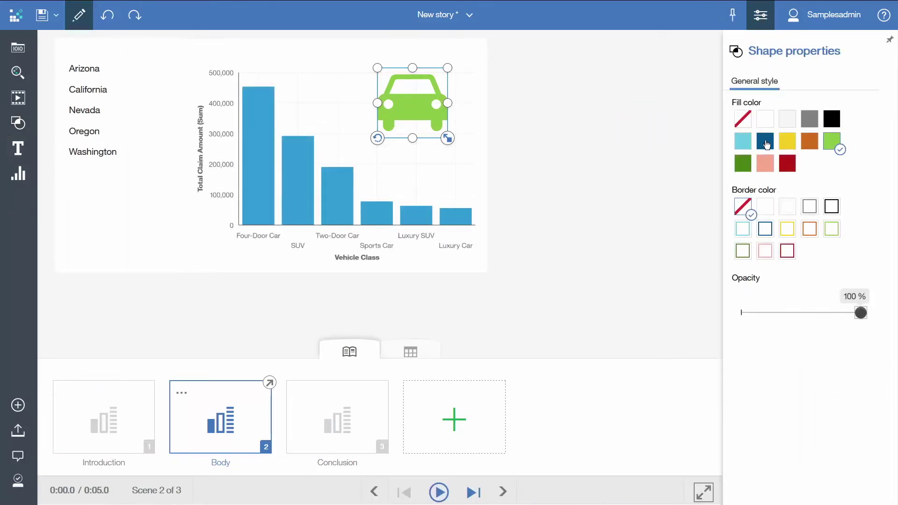
click(766, 143)
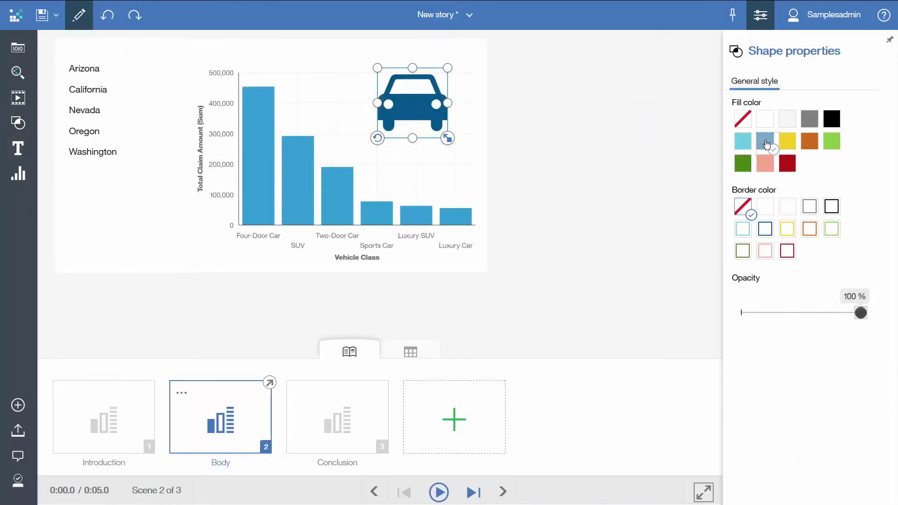
click(743, 228)
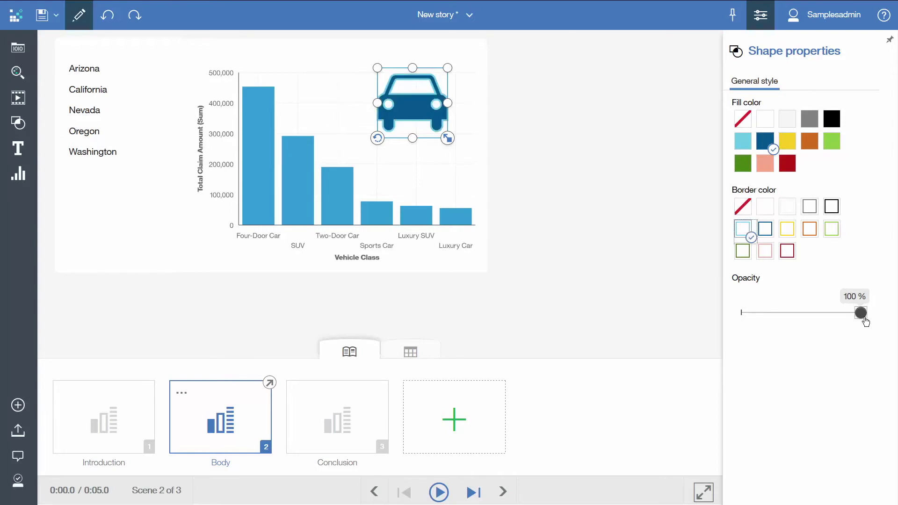
drag(860, 312, 802, 316)
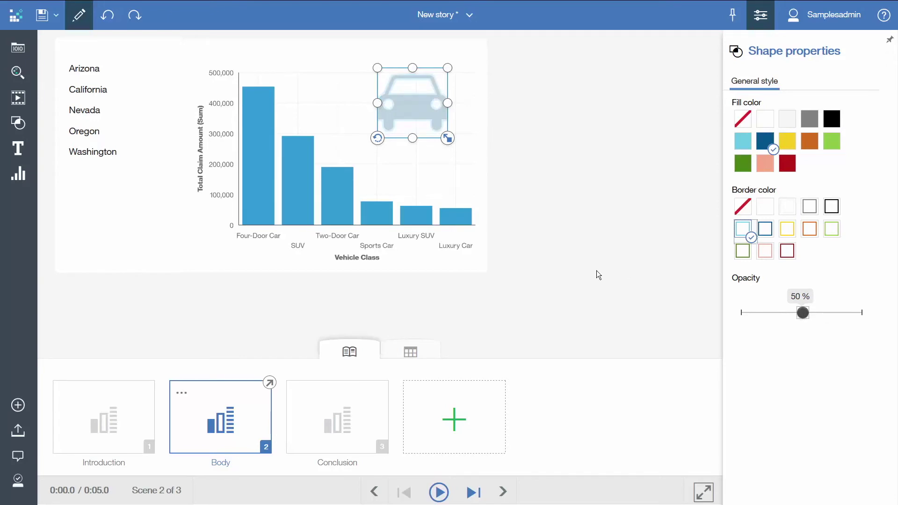
Step: Place a green sticky-note shape right of the chart and stretch it into a tall rectangle
click(597, 271)
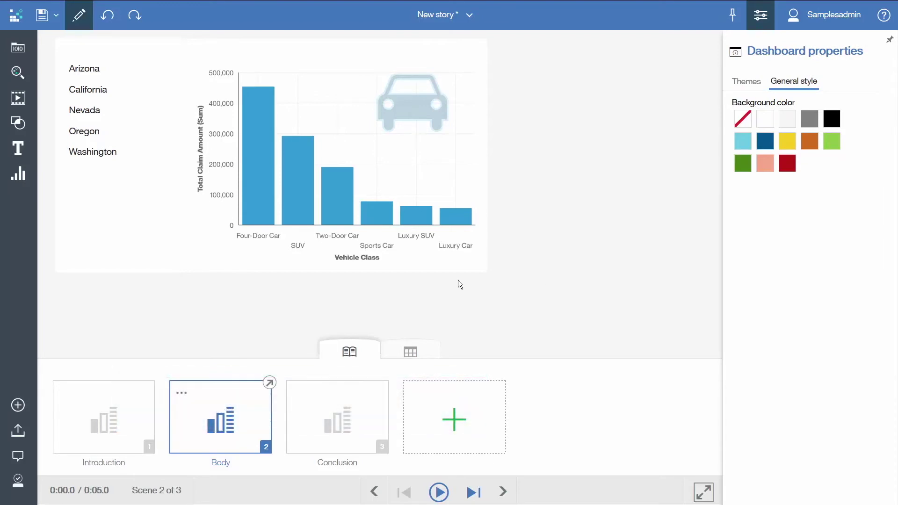
click(19, 124)
drag(184, 177, 189, 291)
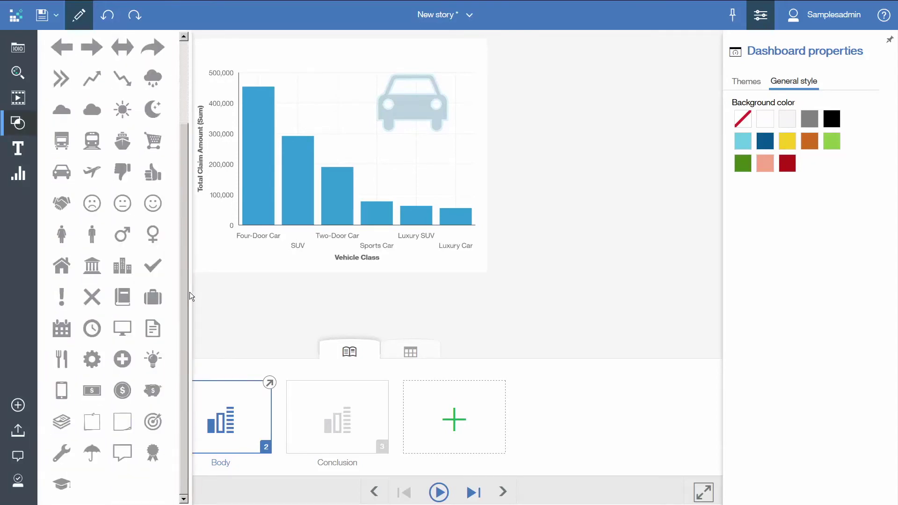
drag(123, 423, 504, 68)
drag(569, 136, 621, 192)
drag(560, 185, 563, 222)
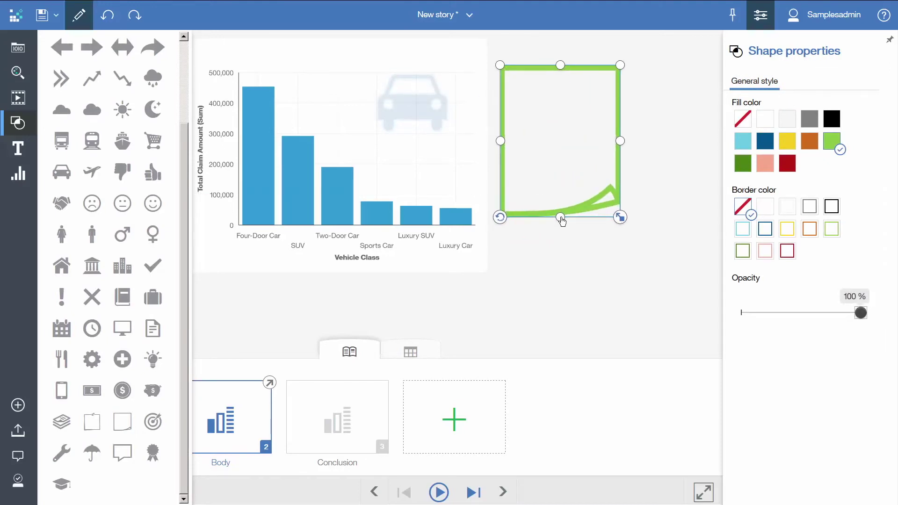
click(18, 148)
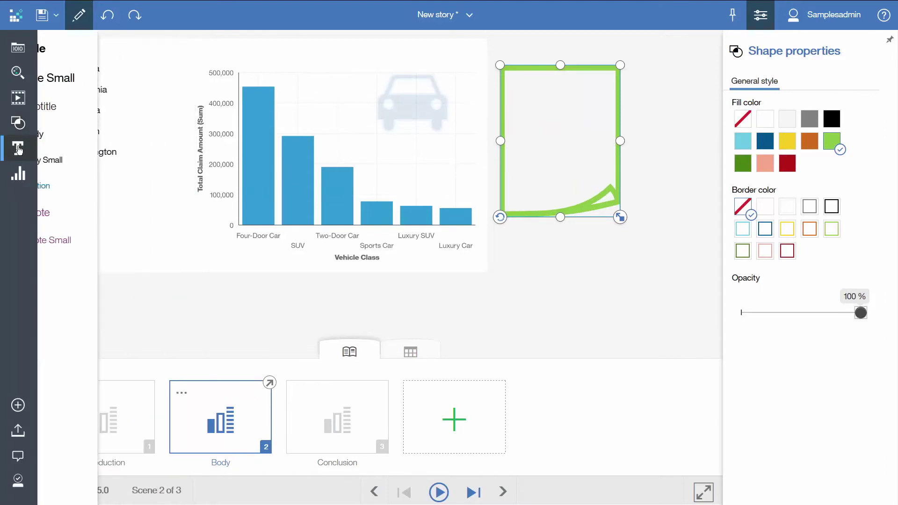
Step: Fit a text box on the note reading 'Claims for 4-door cars are twice as high as 2-door cars!' and fill it yellow
drag(60, 47, 511, 77)
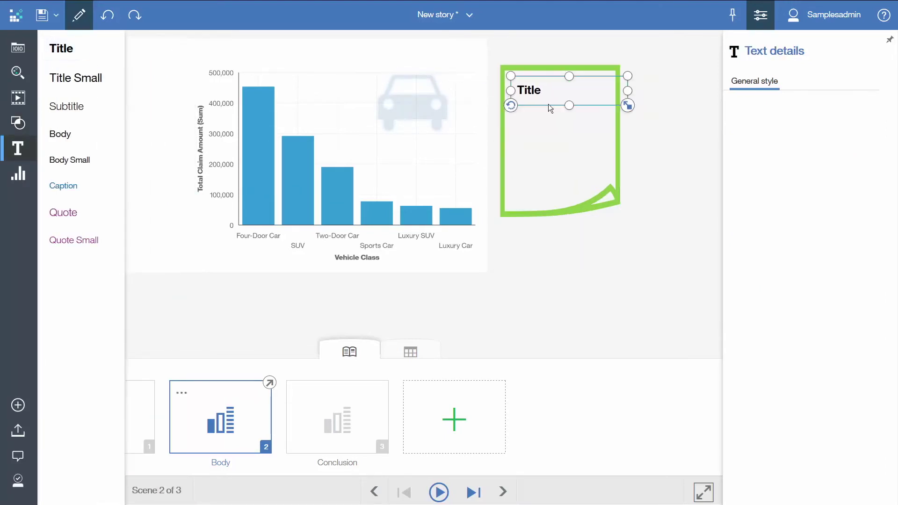
drag(569, 105, 569, 194)
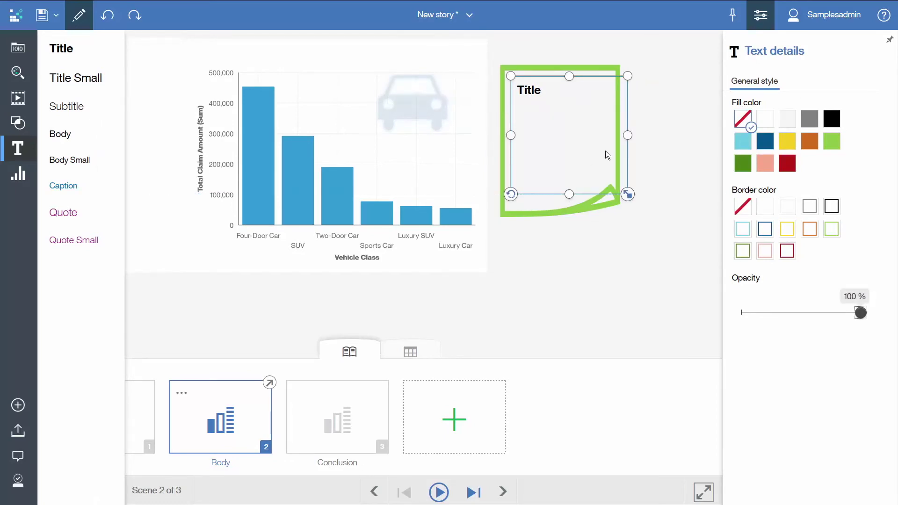
drag(628, 136, 606, 135)
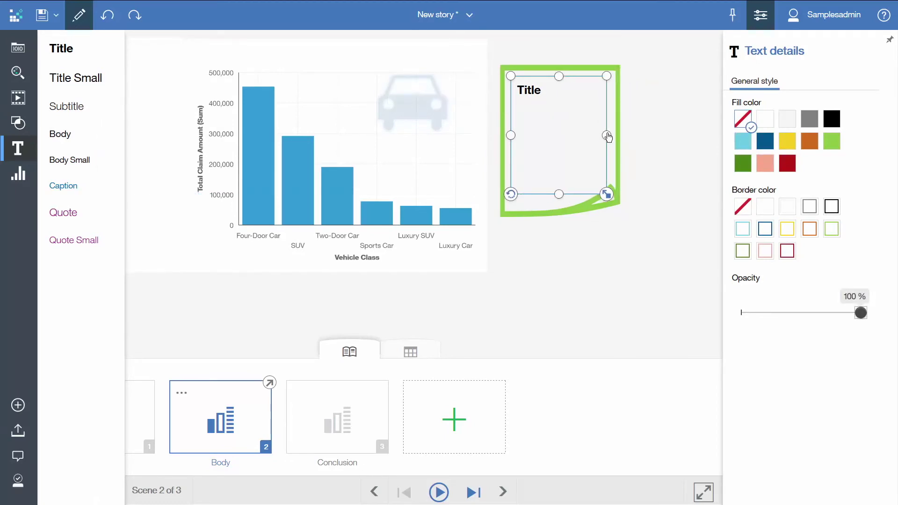
double_click(532, 91)
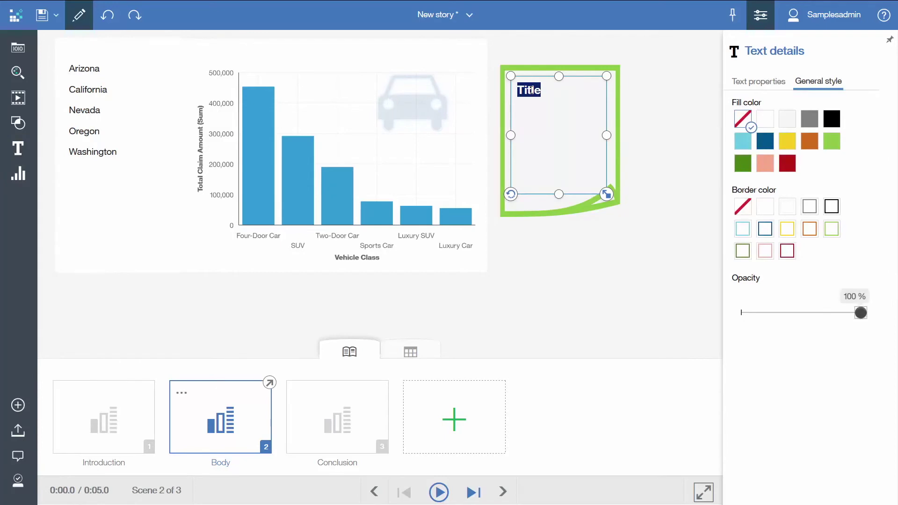
text(Claims for 4-door ca)
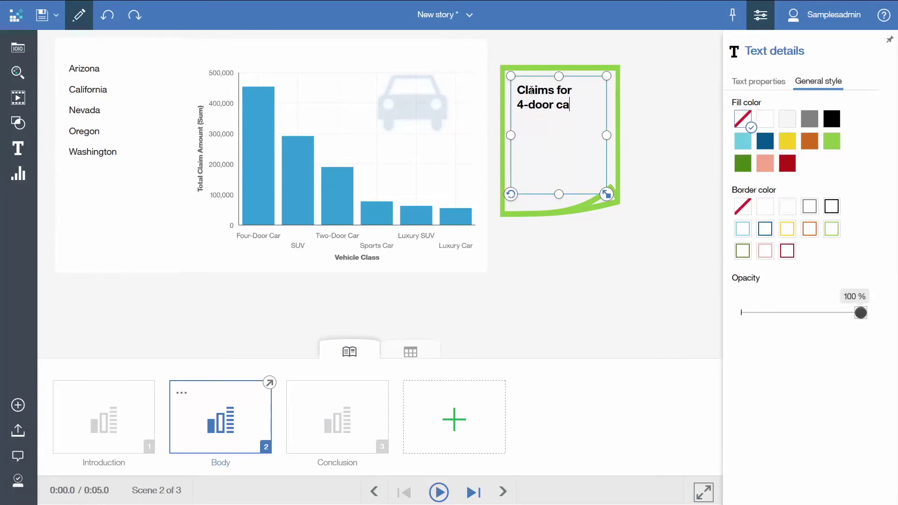
text(rs are twice as h)
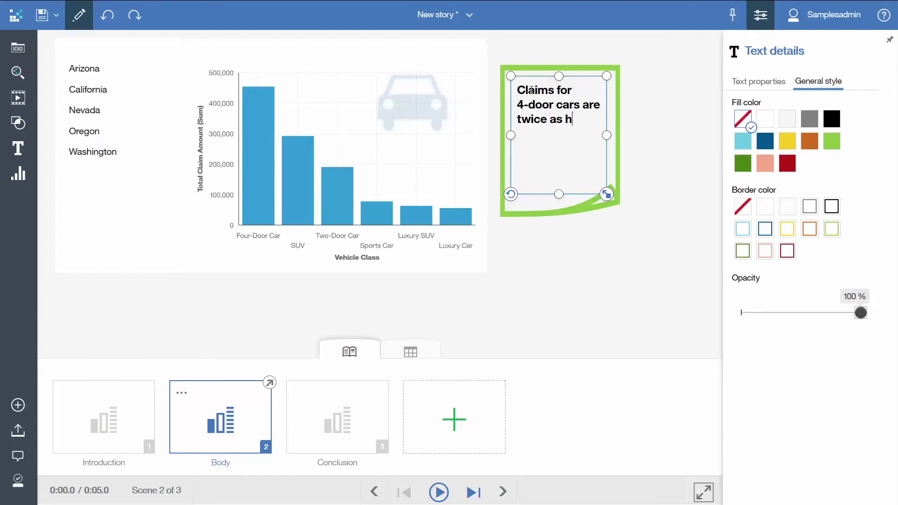
text(igh as 2-door cars!)
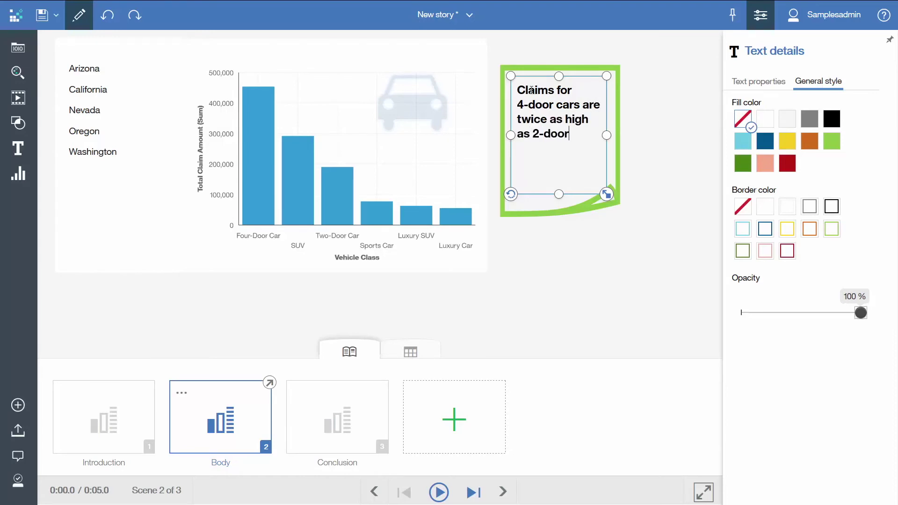
click(615, 84)
click(787, 142)
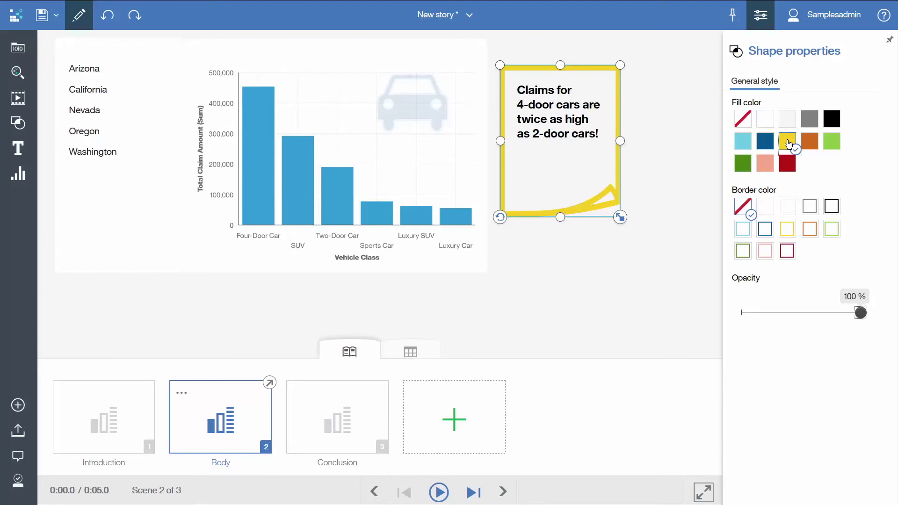
Step: Group the yellow note with its text, save the group as a pin, and view My pins
ctrl+click(545, 121)
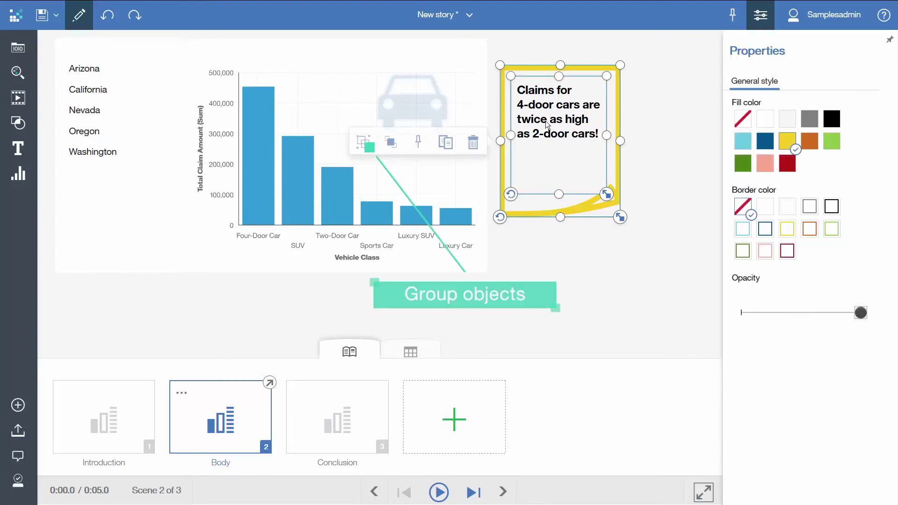
click(363, 143)
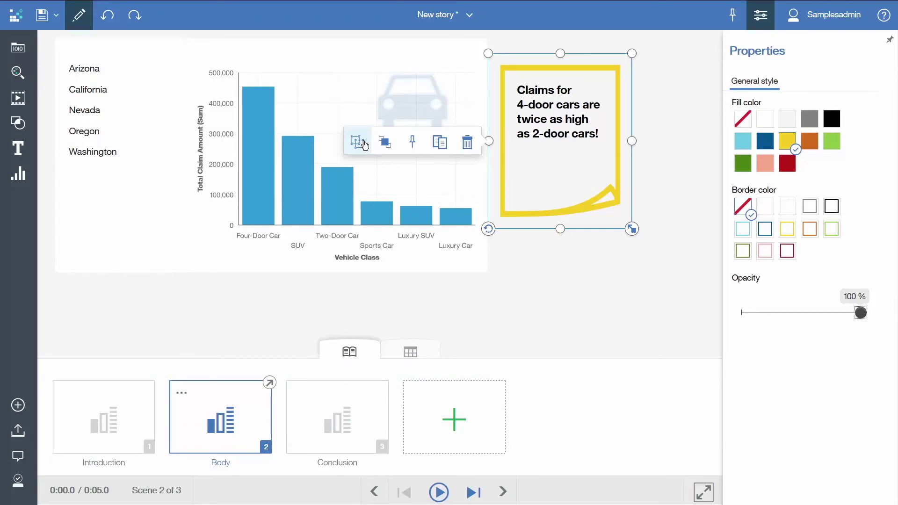
click(412, 143)
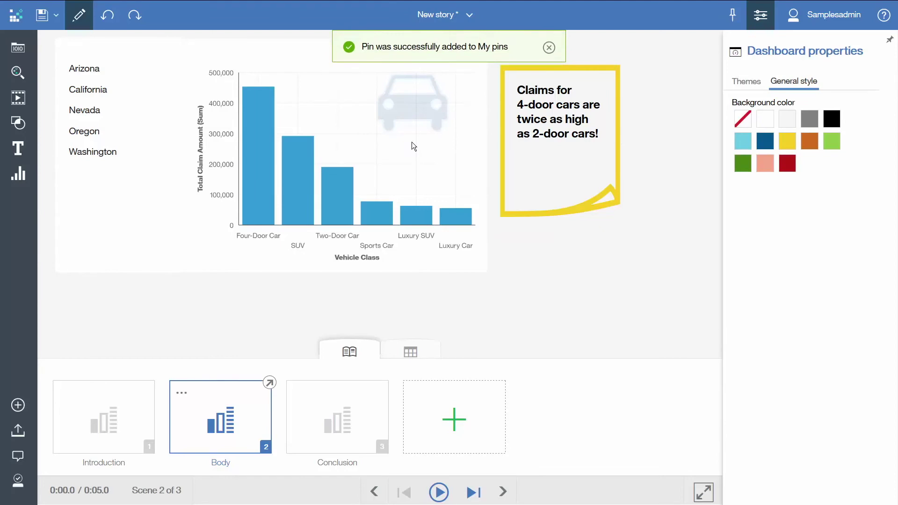
click(734, 18)
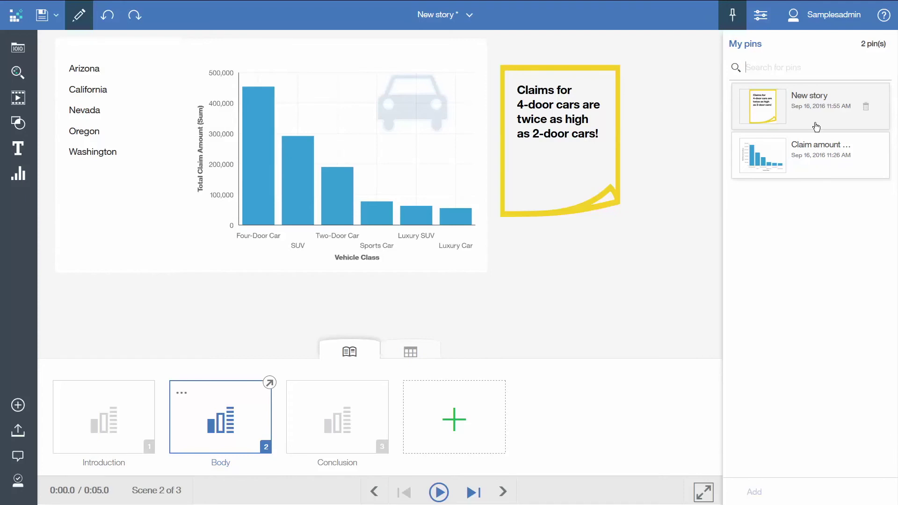
Step: On the Body timeline, start shape 4 and text 5 at 0:03, then preview the animation
click(270, 383)
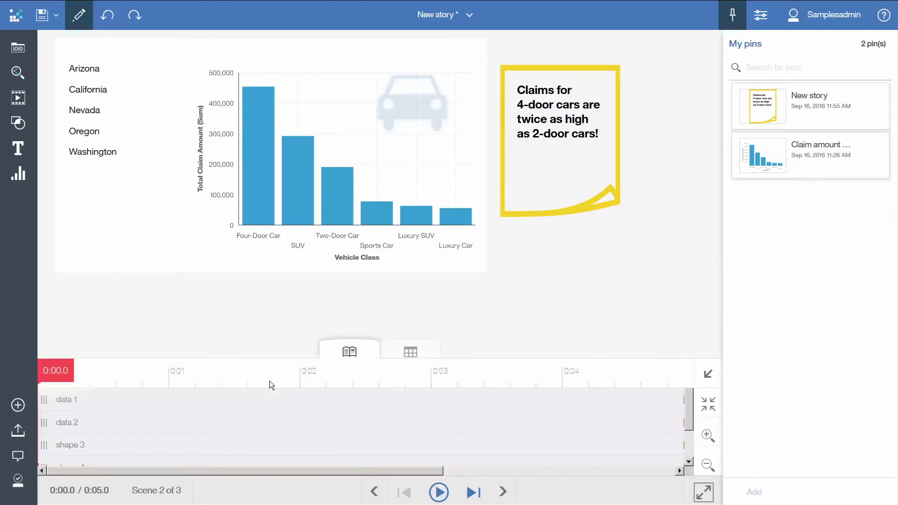
scroll(688, 429, down, 2)
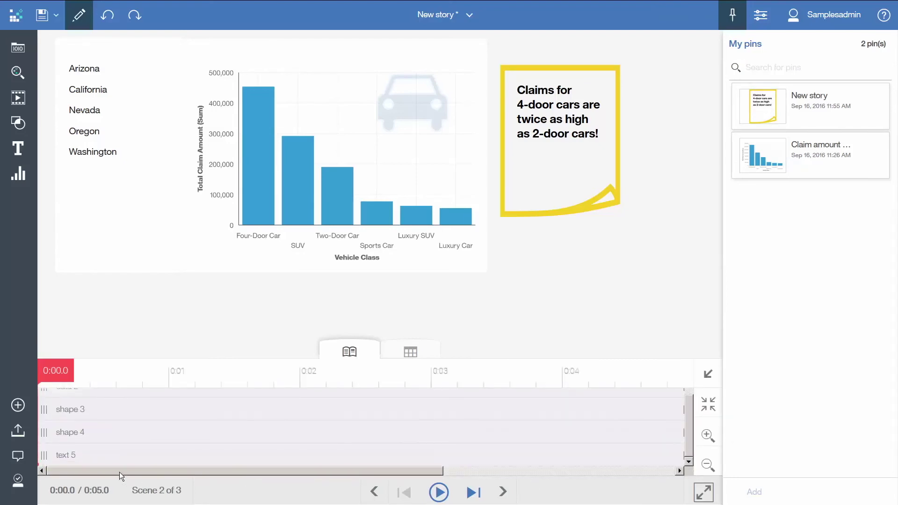
click(47, 436)
drag(60, 436, 473, 432)
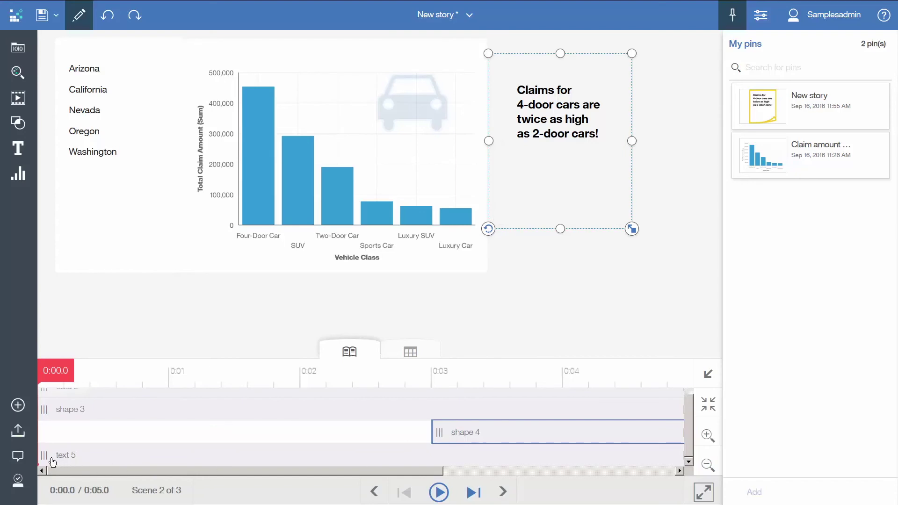
drag(44, 457, 447, 444)
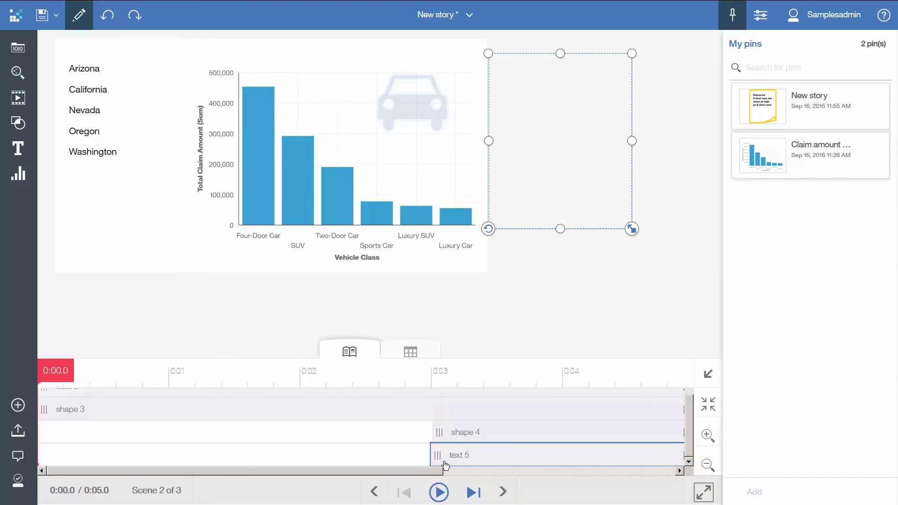
click(439, 492)
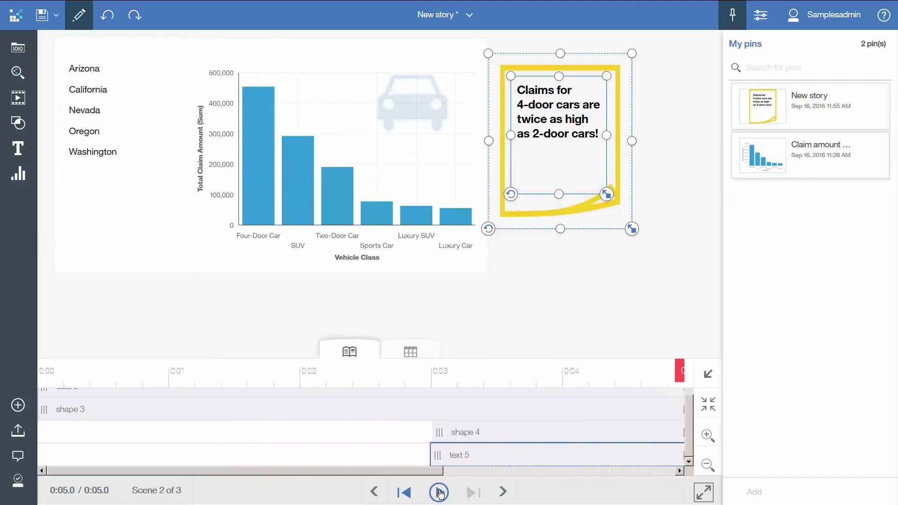
click(708, 375)
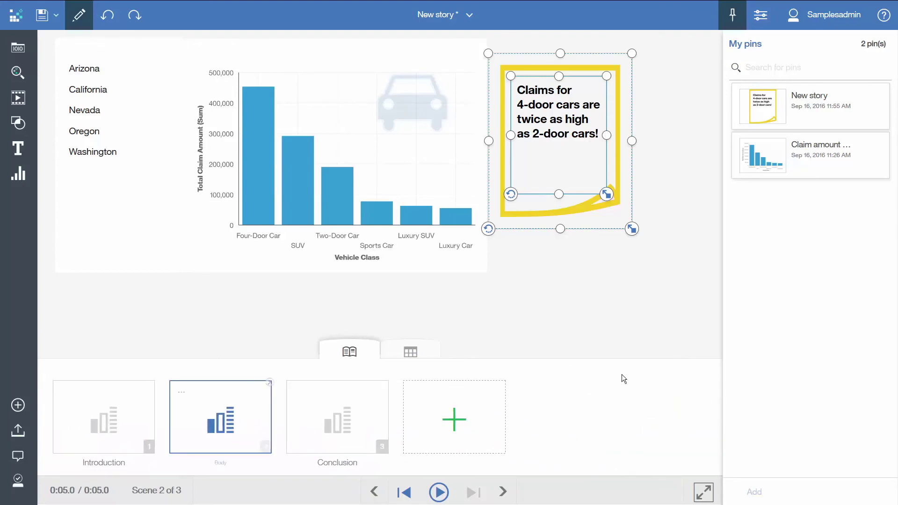
Step: Hide the scene list, step back to Introduction, then play the Body scene
click(368, 354)
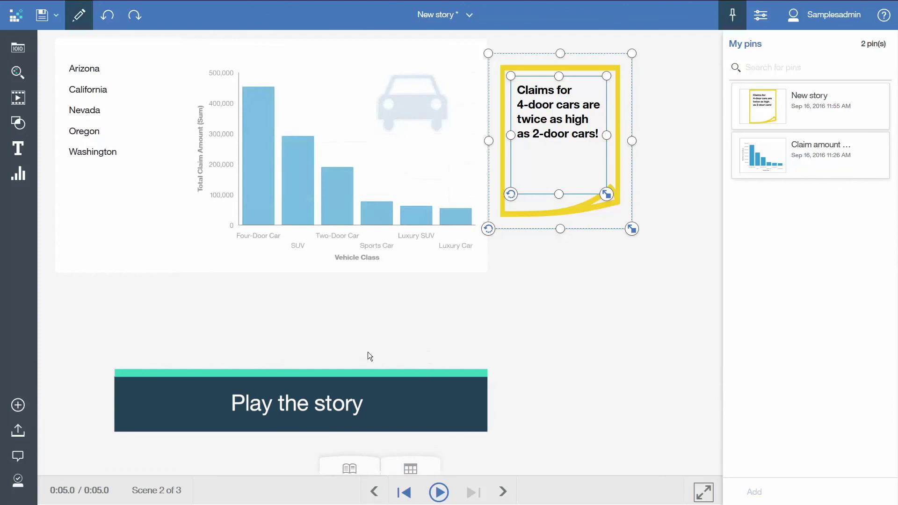
click(495, 345)
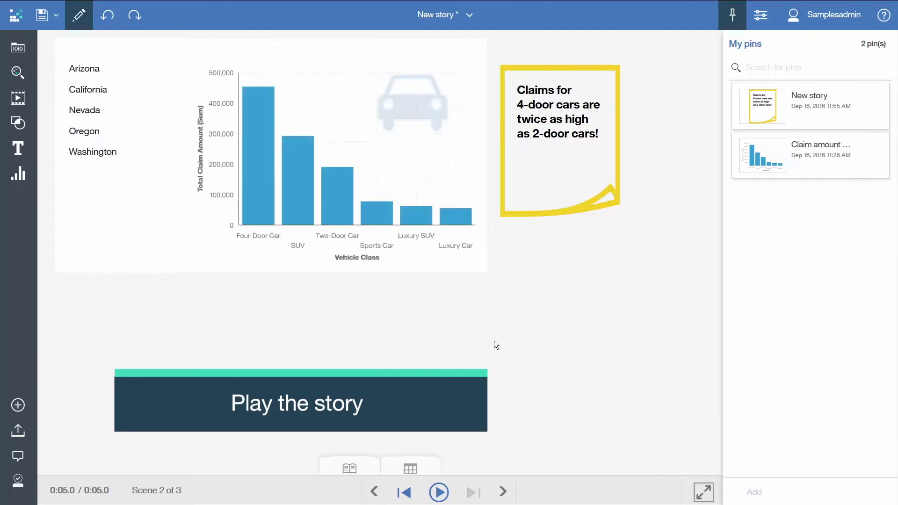
click(375, 492)
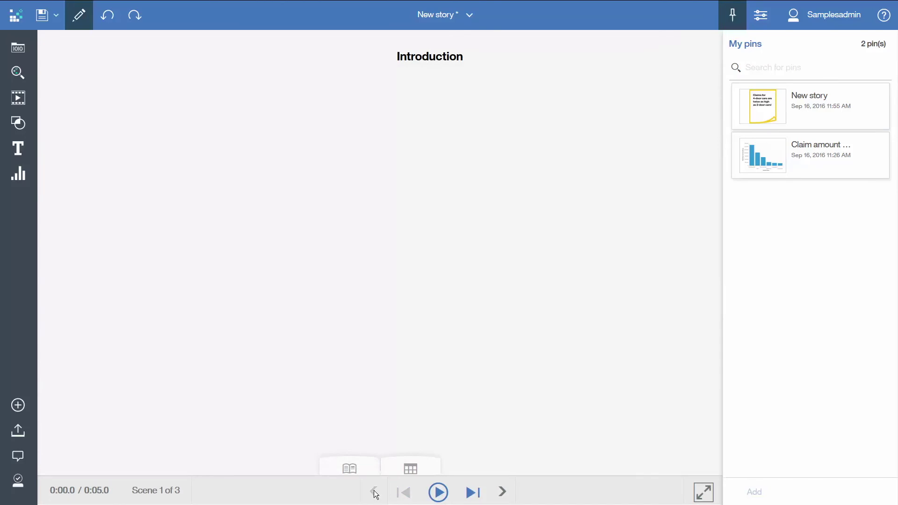
click(502, 492)
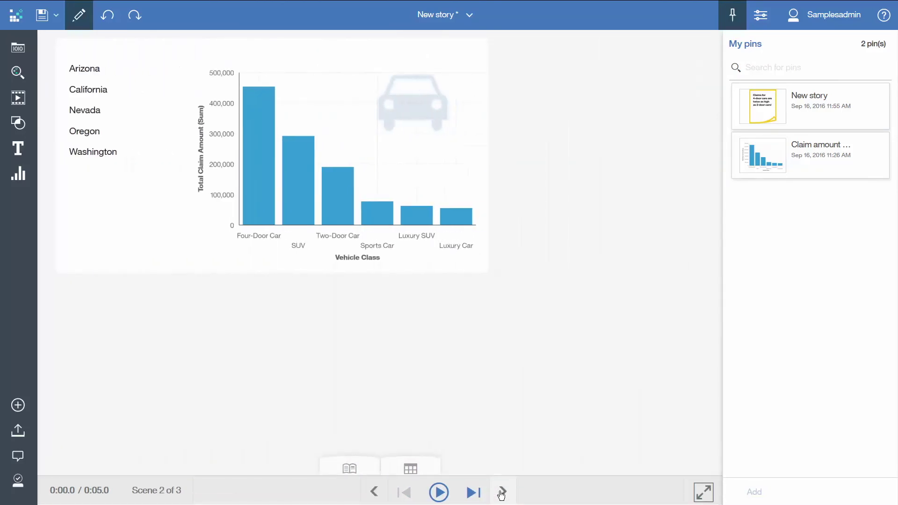
click(439, 493)
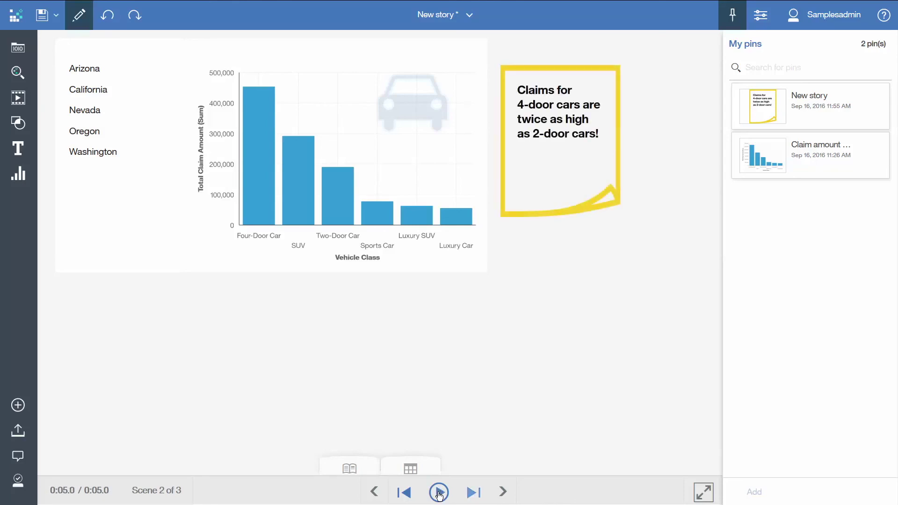
Step: Filter the chart by Arizona, California, Nevada, Oregon and Washington, clear it, then advance to Conclusion
click(91, 71)
click(92, 90)
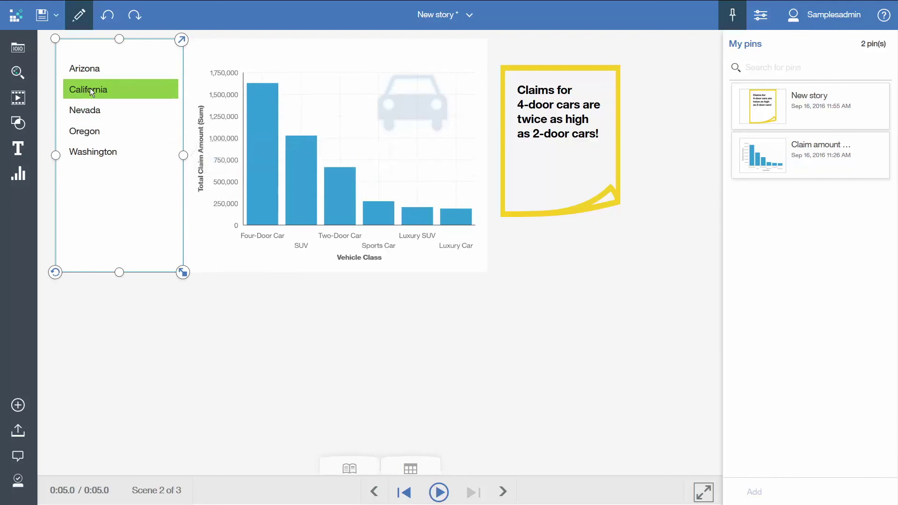
click(90, 113)
click(91, 130)
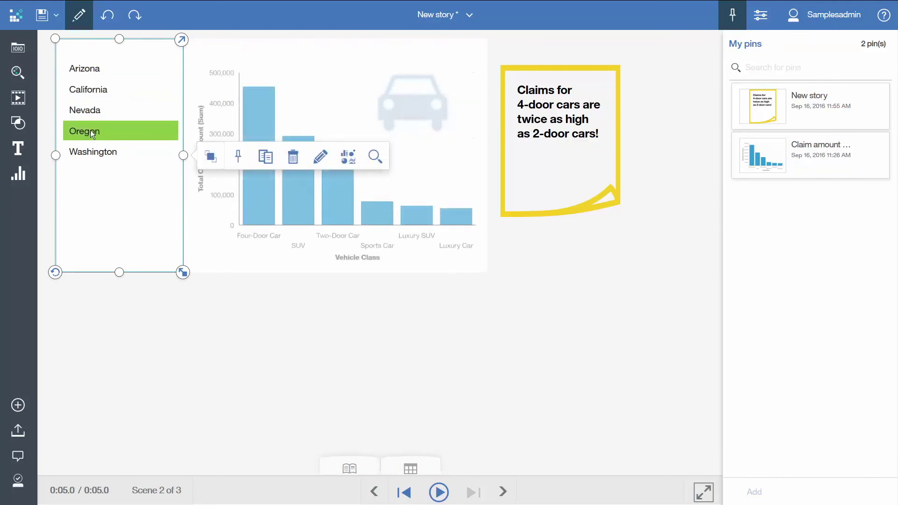
click(91, 151)
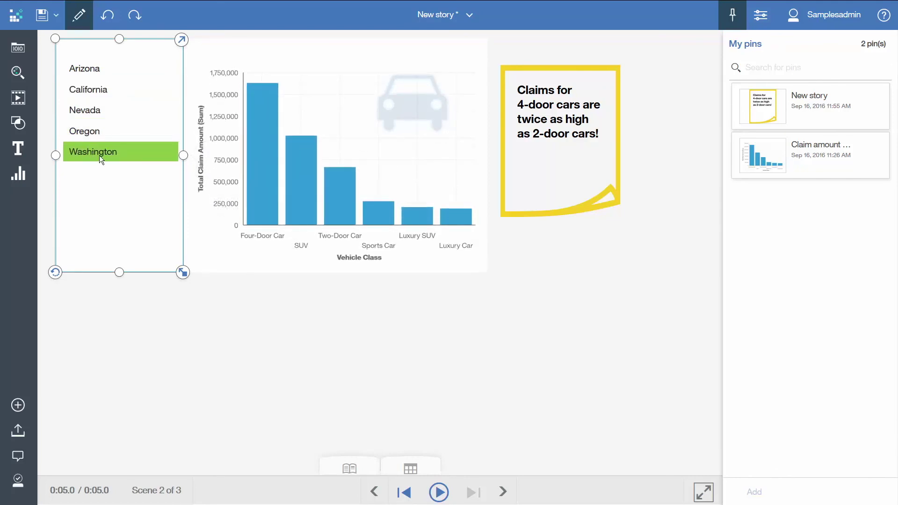
click(99, 155)
click(503, 492)
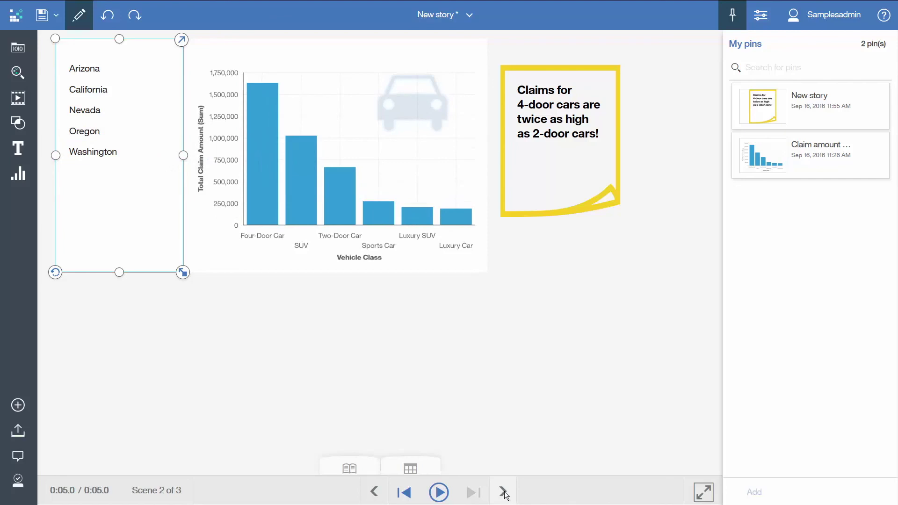